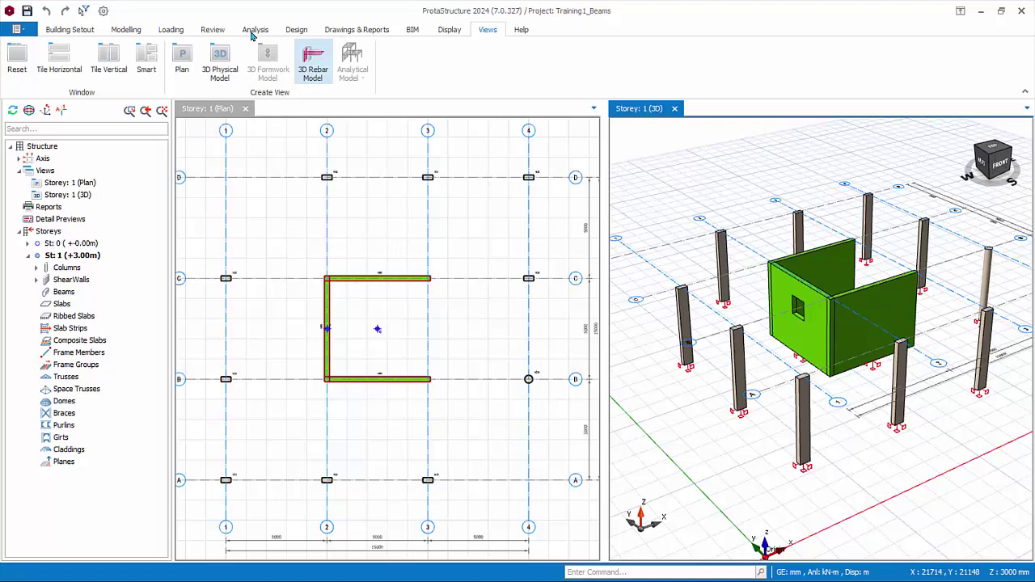
Step: On the reset Storey 1 plan, draw 250×500 beams from A-1 to A-2, A-3, then B-3
{"action": "left_click", "coordinate": [17, 59]}
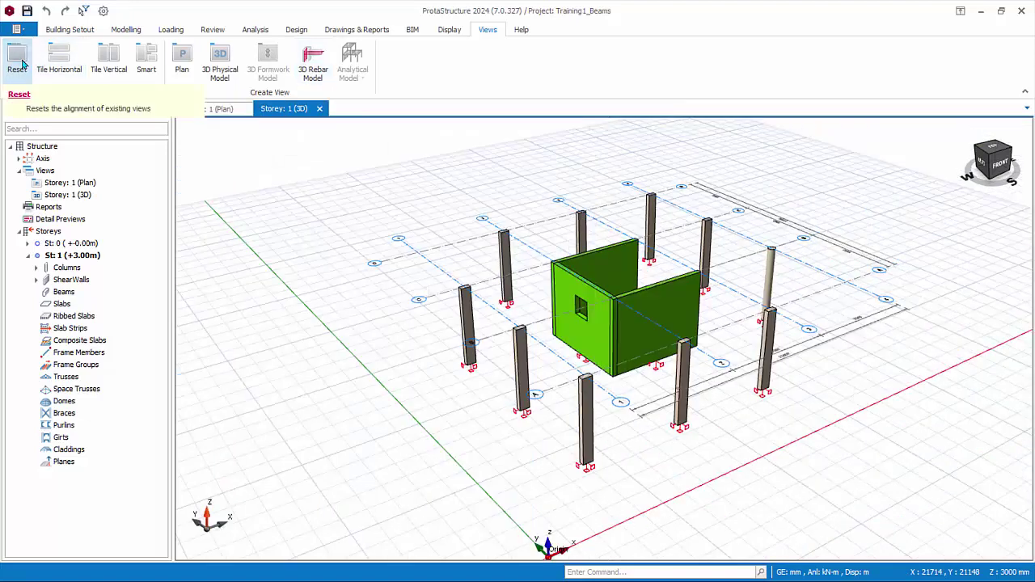
{"action": "left_click", "coordinate": [208, 109]}
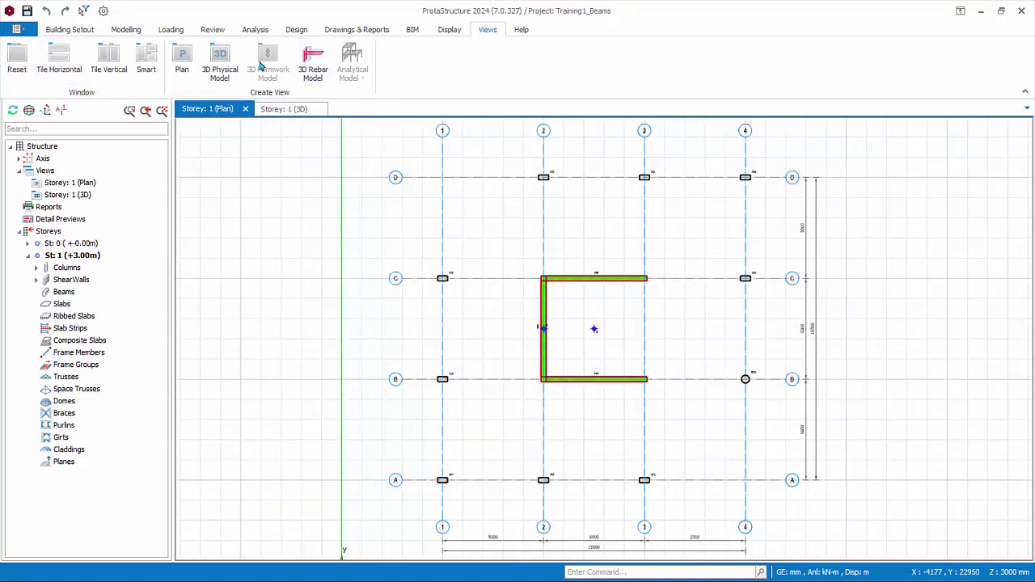
{"action": "left_click", "coordinate": [125, 30]}
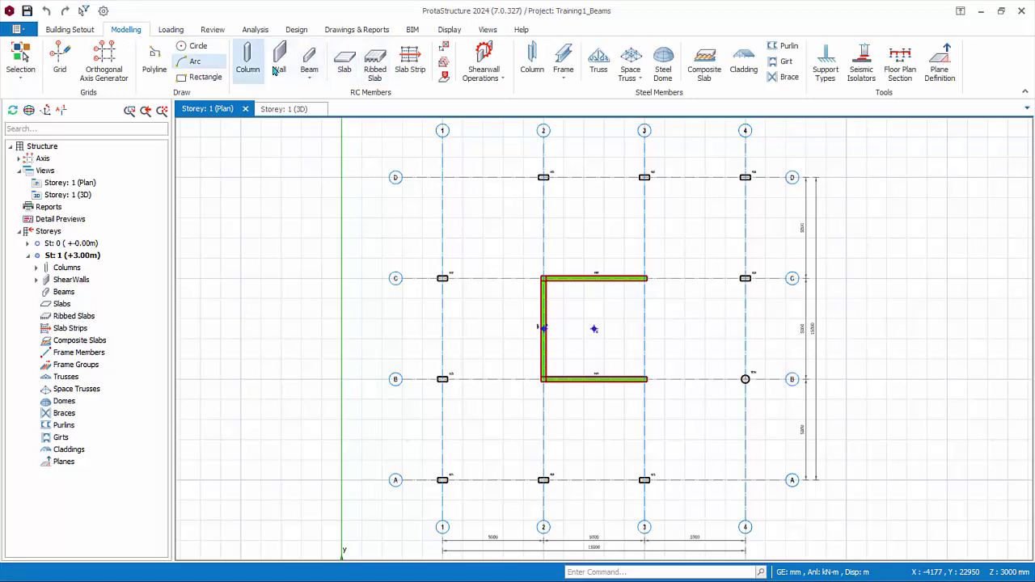
{"action": "left_click", "coordinate": [305, 70]}
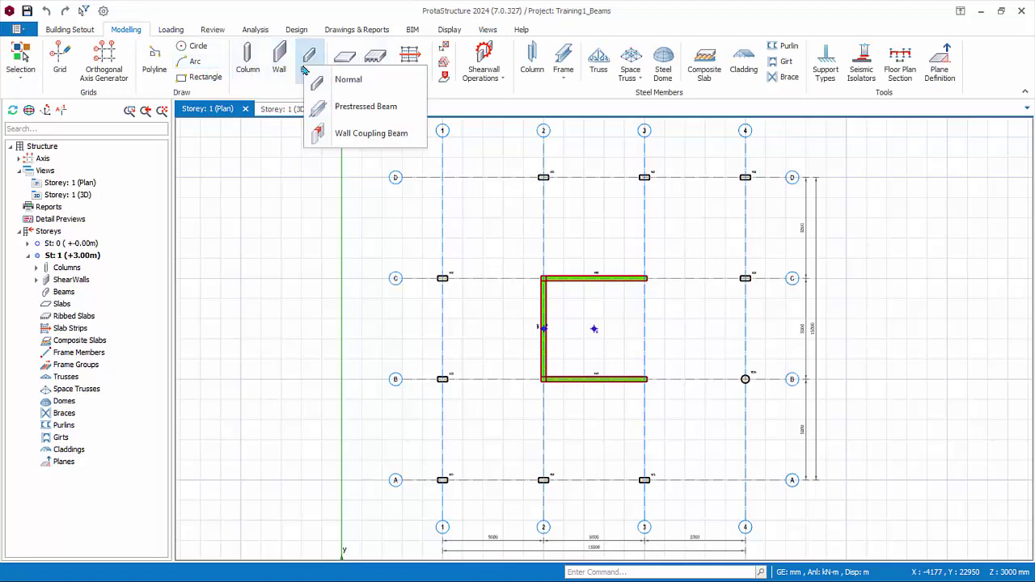
{"action": "left_click", "coordinate": [348, 79]}
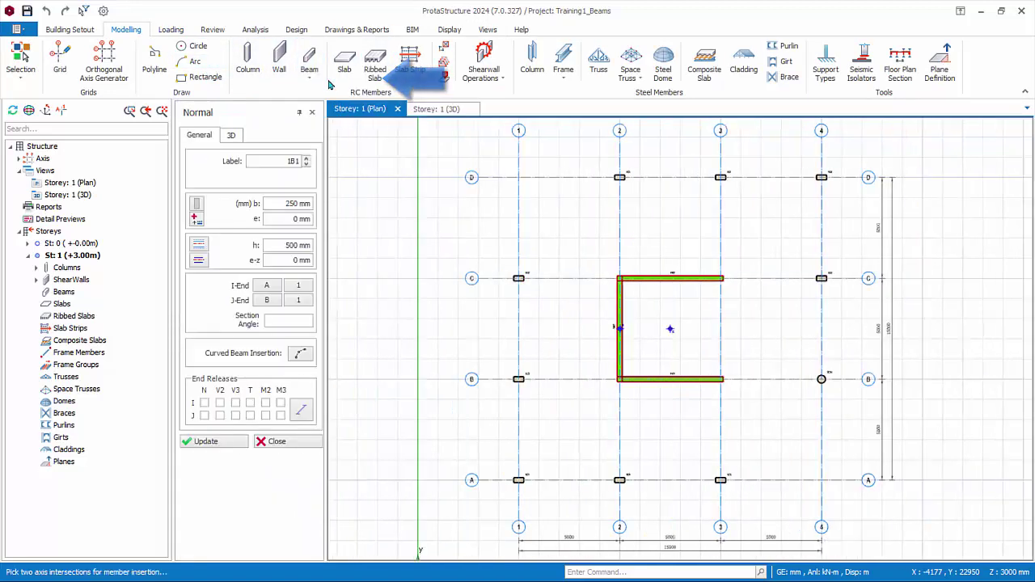
{"action": "left_click", "coordinate": [519, 480]}
{"action": "scroll", "coordinate": [550, 450], "scroll_direction": "up", "scroll_amount": 4}
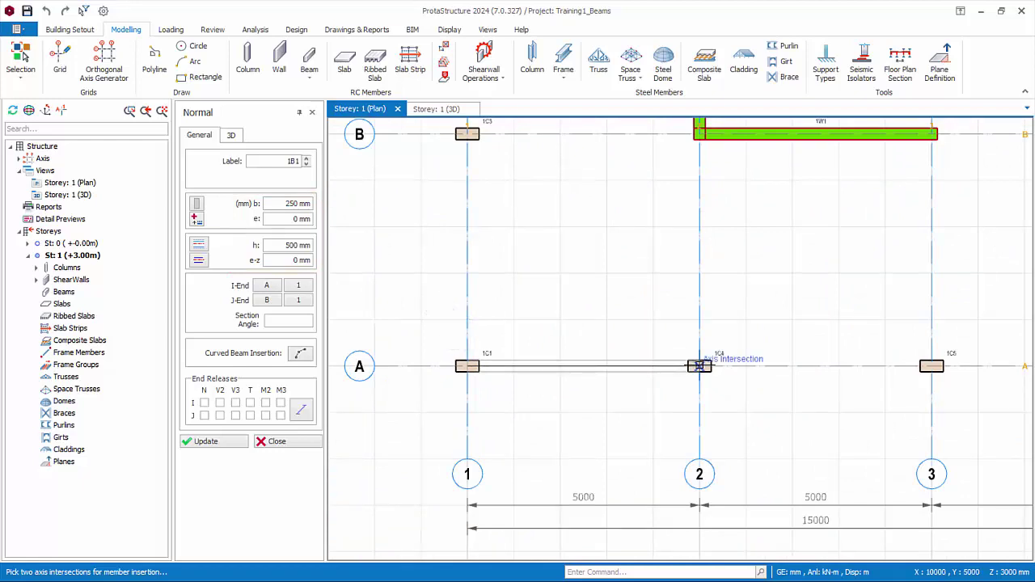
{"action": "left_click", "coordinate": [700, 365]}
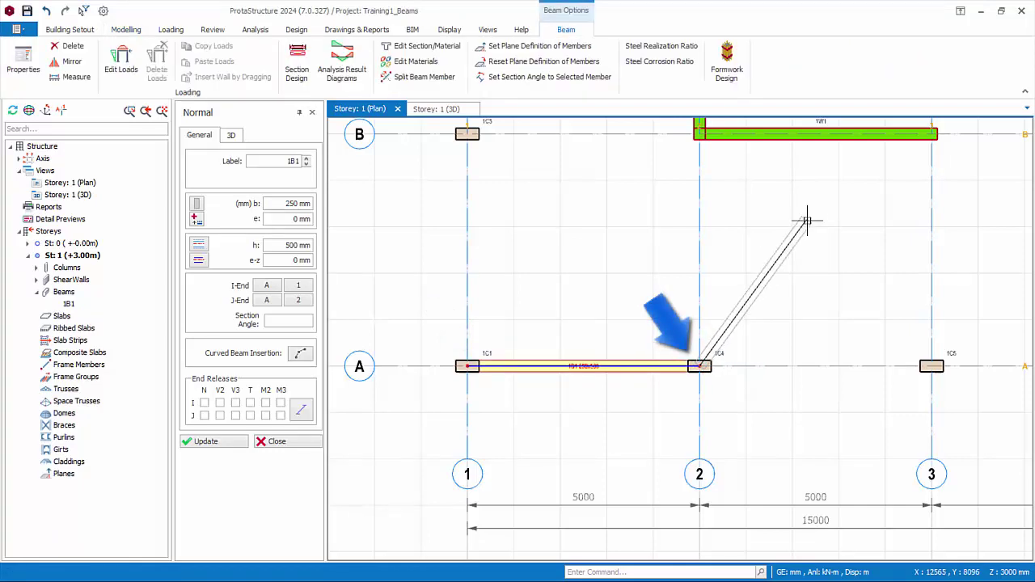
{"action": "left_click", "coordinate": [933, 366]}
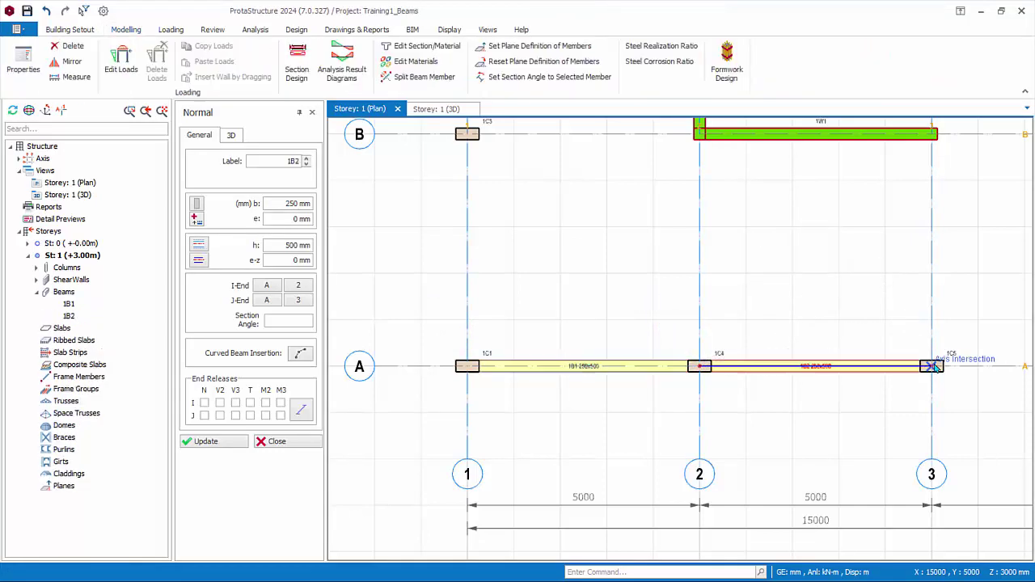
{"action": "left_click", "coordinate": [931, 136]}
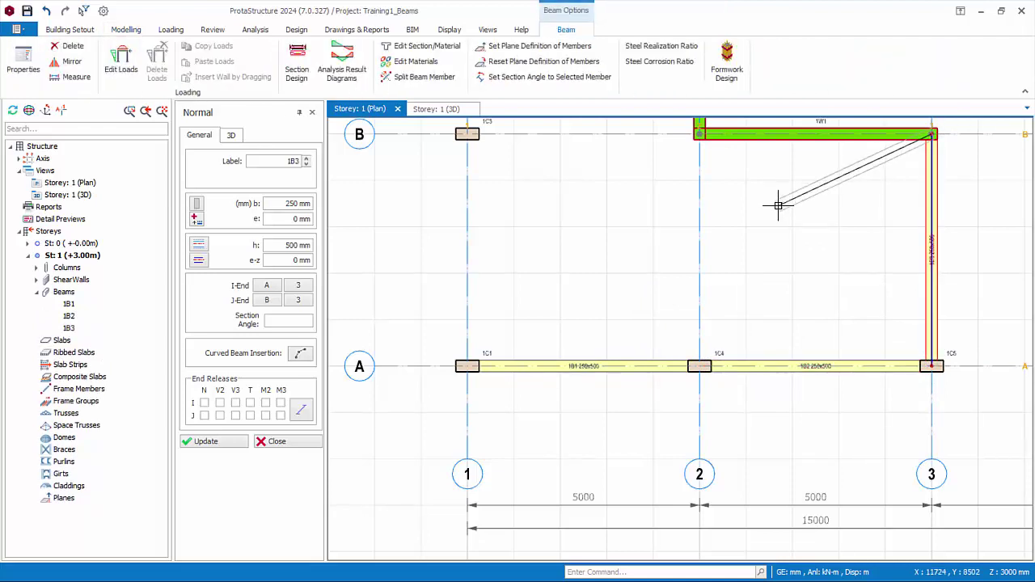
{"action": "key", "text": "Escape"}
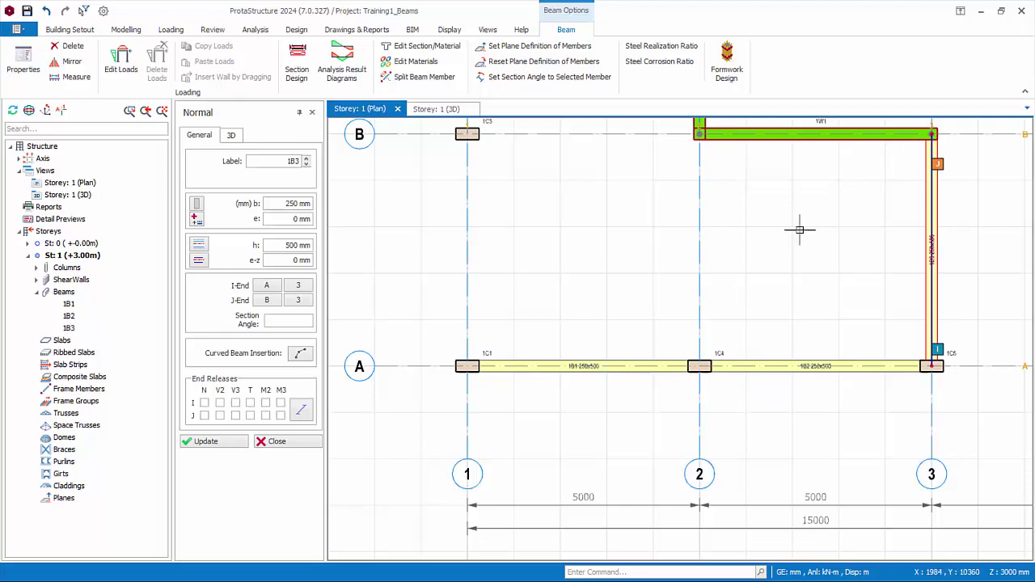
Step: Window-select the grid bays to add beams 1B4–1B17 along all enclosed axes A–D
{"action": "scroll", "coordinate": [788, 260], "scroll_direction": "down", "scroll_amount": 5}
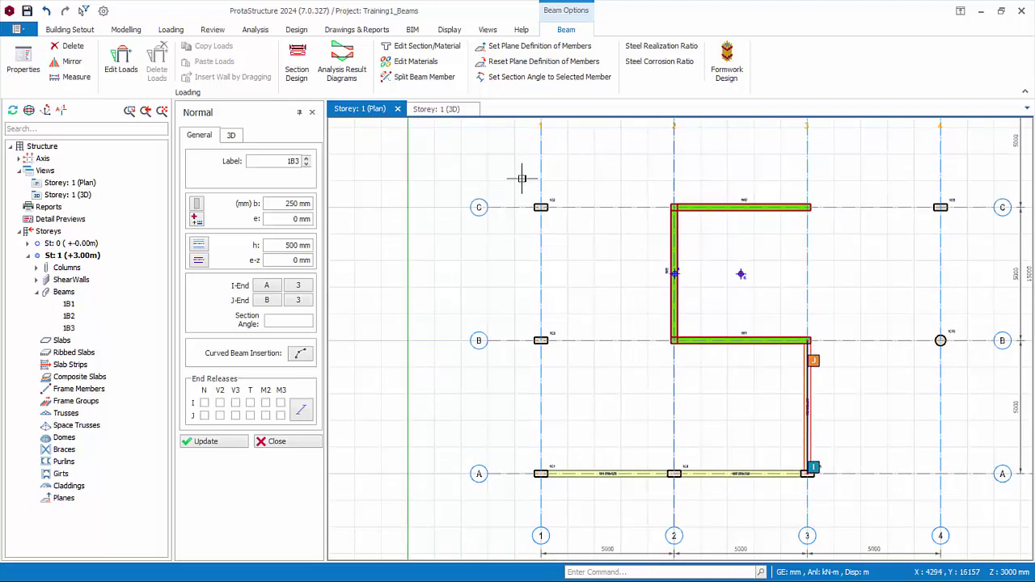
{"action": "left_click_drag", "start_coordinate": [523, 178], "coordinate": [959, 354]}
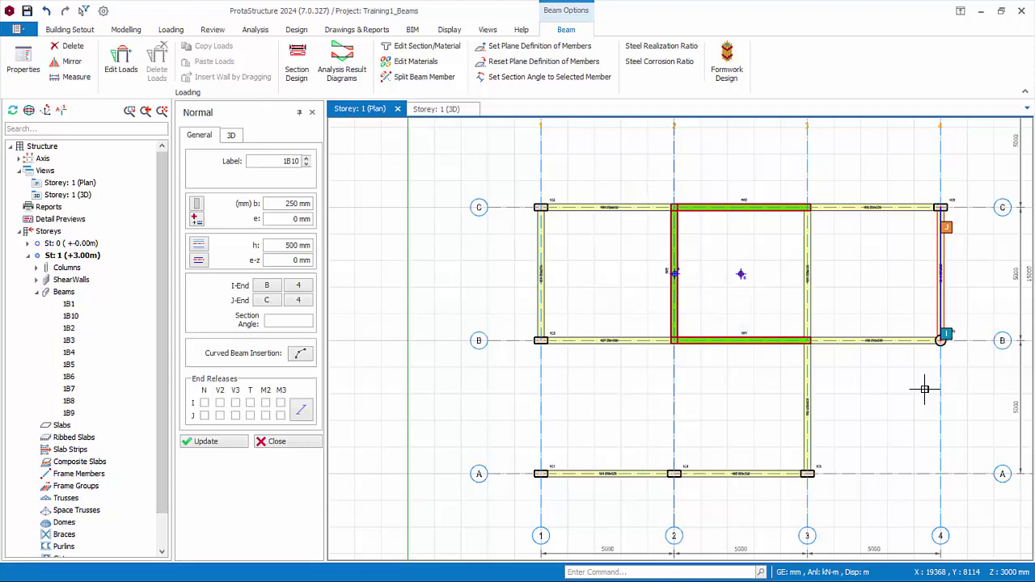
{"action": "scroll", "coordinate": [889, 384], "scroll_direction": "down", "scroll_amount": 3}
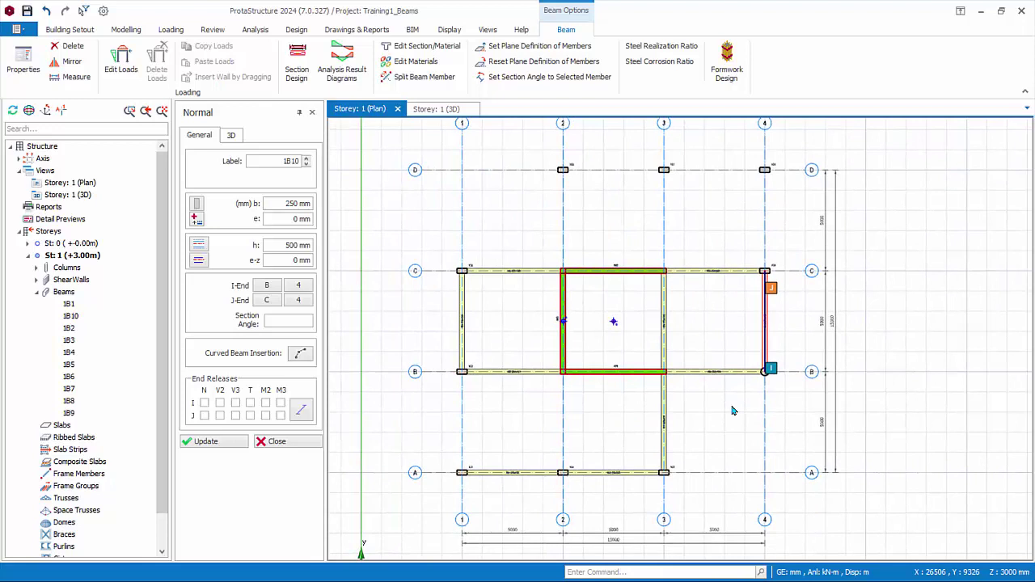
{"action": "left_click_drag", "start_coordinate": [444, 354], "coordinate": [587, 492]}
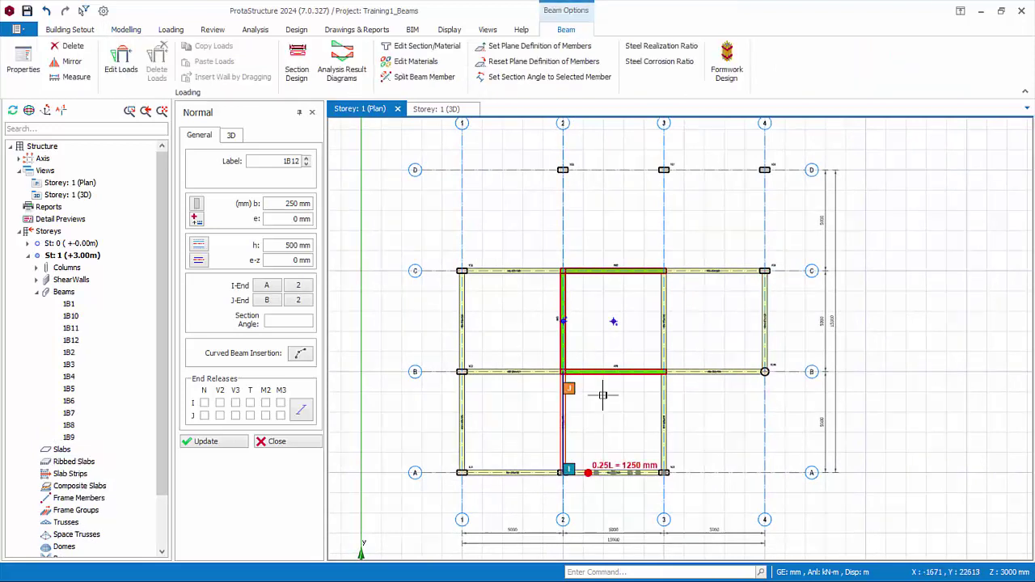
{"action": "mouse_move", "coordinate": [534, 160]}
{"action": "left_mouse_down"}
{"action": "mouse_move", "coordinate": [728, 235]}
{"action": "mouse_move", "coordinate": [789, 294]}
{"action": "left_mouse_up"}
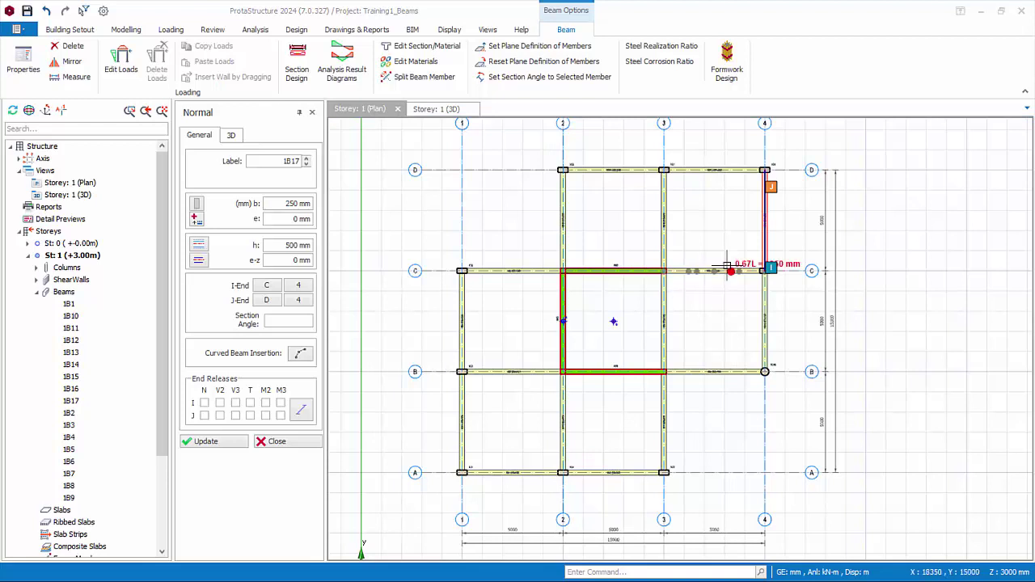
Step: Insert diagonal beam 1B18 from column 1C2 at C-1 to column 1C8 at D-2
{"action": "middle_click_drag", "start_coordinate": [532, 231], "coordinate": [566, 329]}
{"action": "scroll", "coordinate": [552, 299], "scroll_direction": "up", "scroll_amount": 4}
{"action": "scroll", "coordinate": [566, 328], "scroll_direction": "up", "scroll_amount": 2}
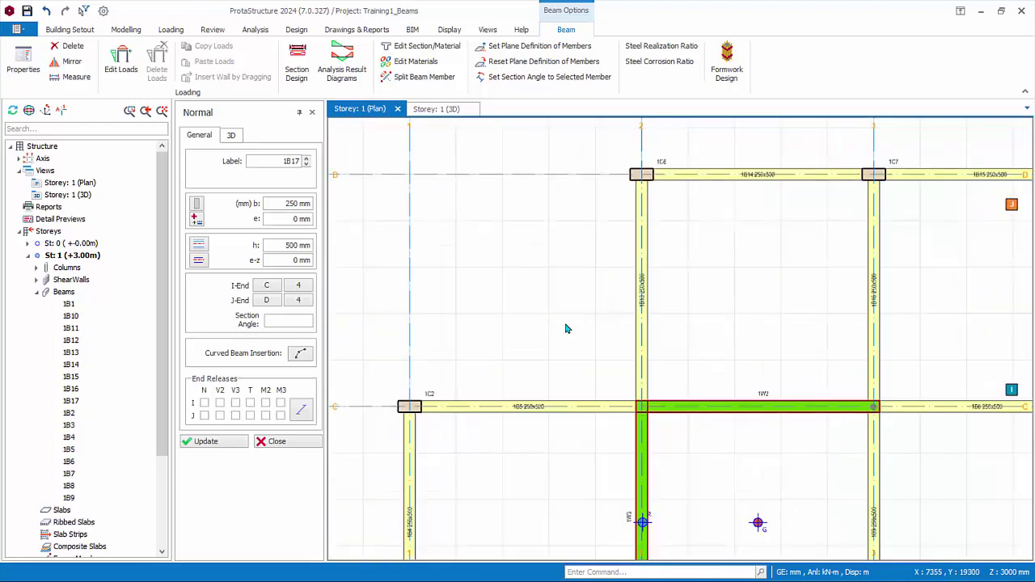
{"action": "left_click", "coordinate": [408, 405]}
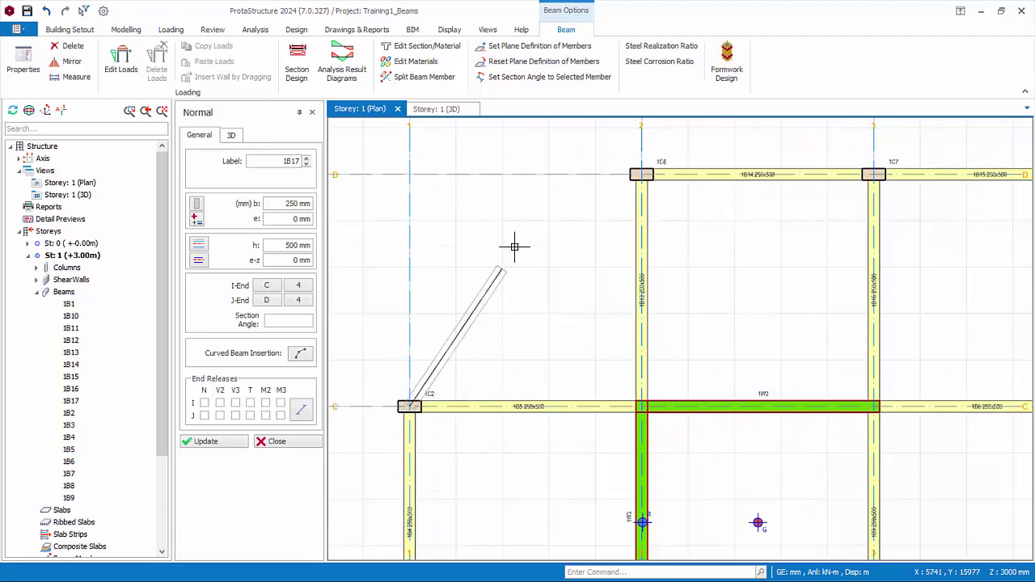
{"action": "left_click", "coordinate": [640, 174]}
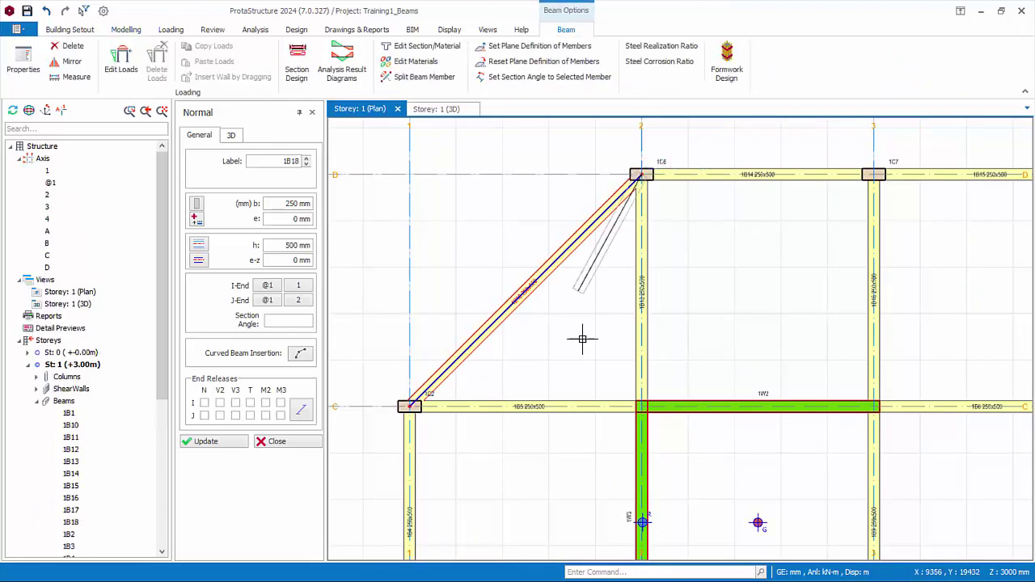
{"action": "key", "text": "Escape"}
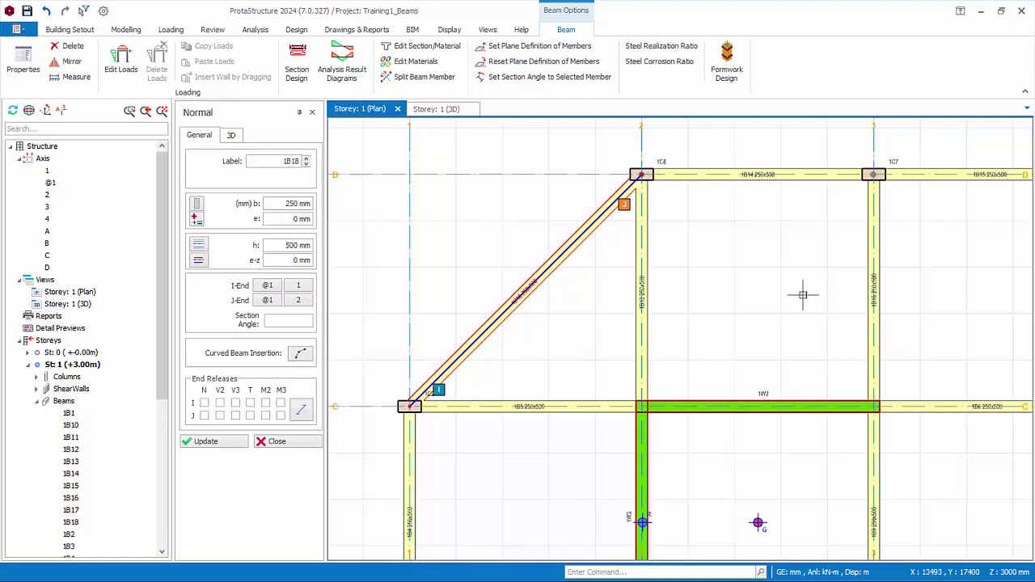
{"action": "scroll", "coordinate": [802, 294], "scroll_direction": "down", "scroll_amount": 3}
{"action": "middle_click_drag", "start_coordinate": [802, 294], "coordinate": [592, 150]}
{"action": "scroll", "coordinate": [663, 351], "scroll_direction": "up", "scroll_amount": 5}
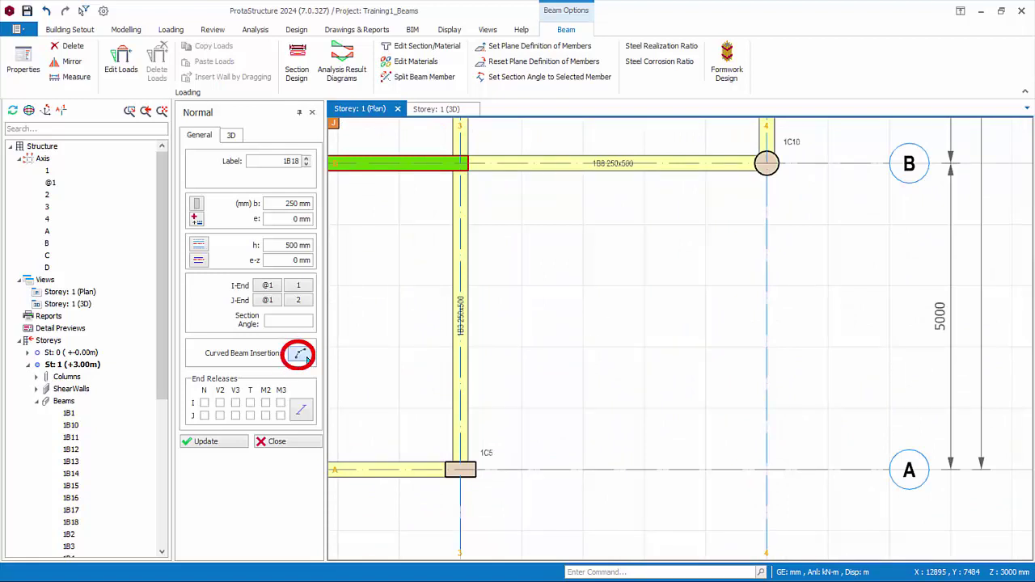
Step: Insert curved beam 1B19 from column 1C5 to column 1C10 with an arc value of -1500
{"action": "left_click", "coordinate": [301, 354]}
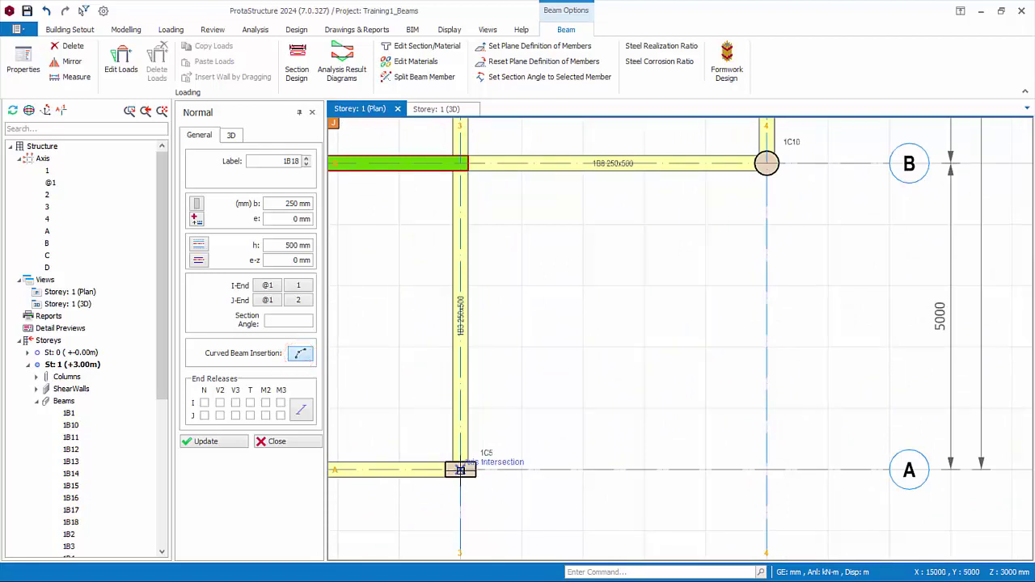
{"action": "left_click", "coordinate": [461, 470]}
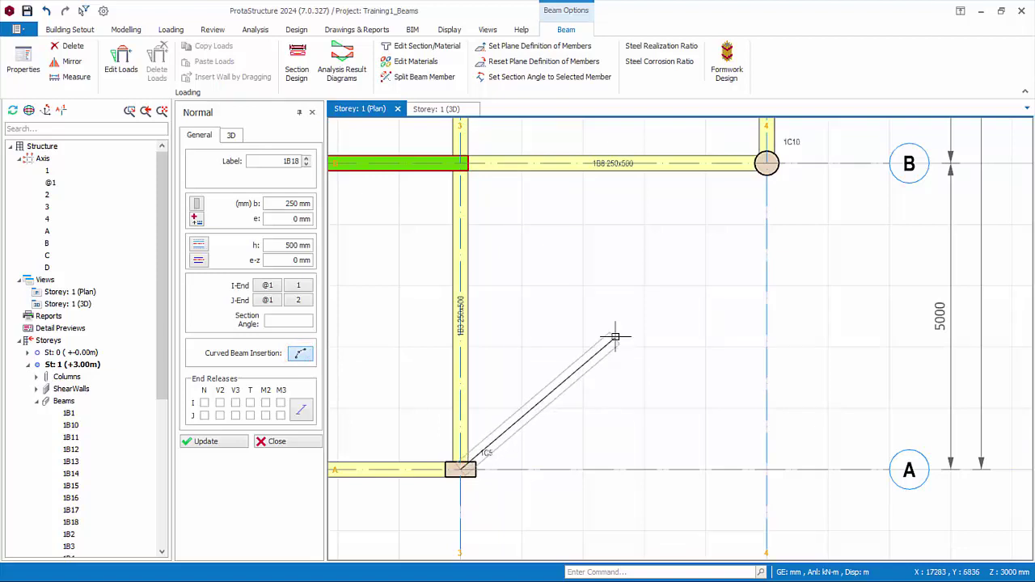
{"action": "left_click", "coordinate": [767, 164]}
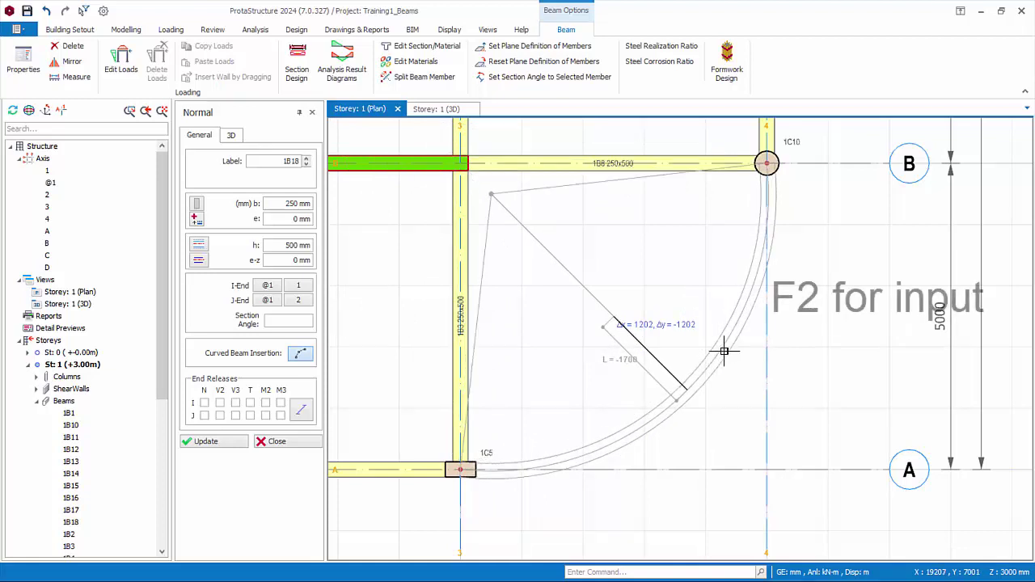
{"action": "key", "text": "F2"}
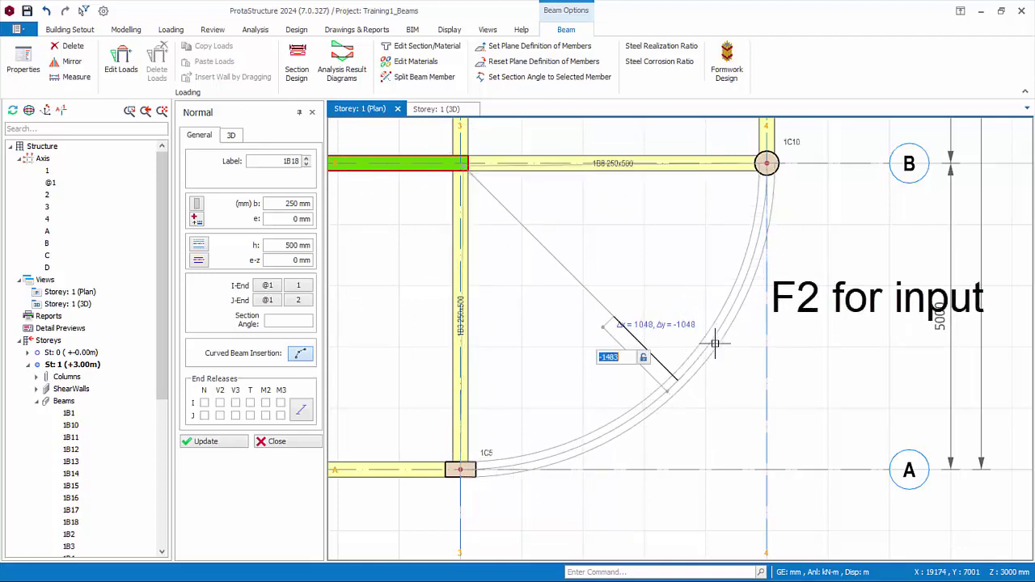
{"action": "type", "text": "-150"}
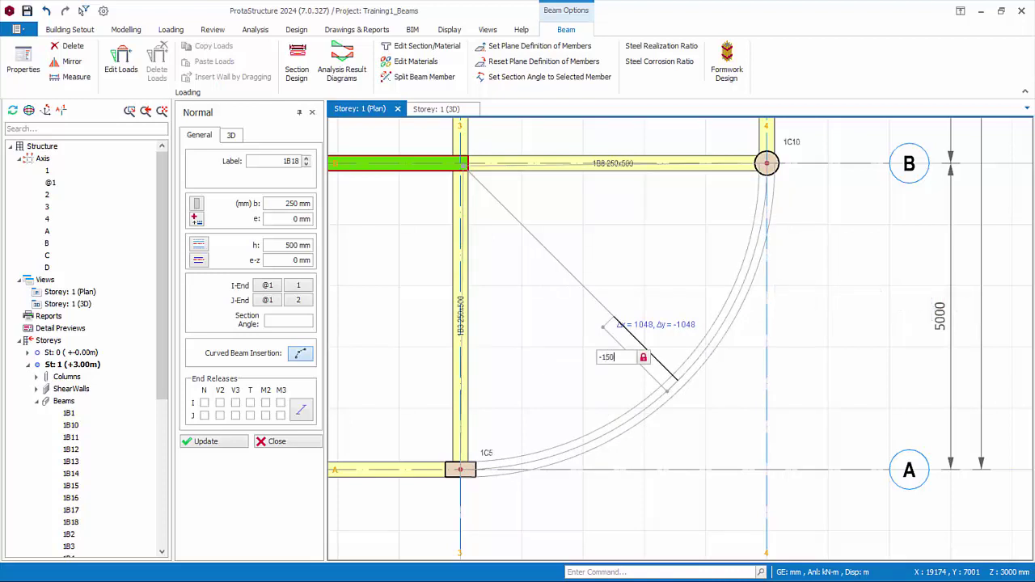
{"action": "type", "text": "0"}
{"action": "key", "text": "Return"}
{"action": "left_click", "coordinate": [716, 347]}
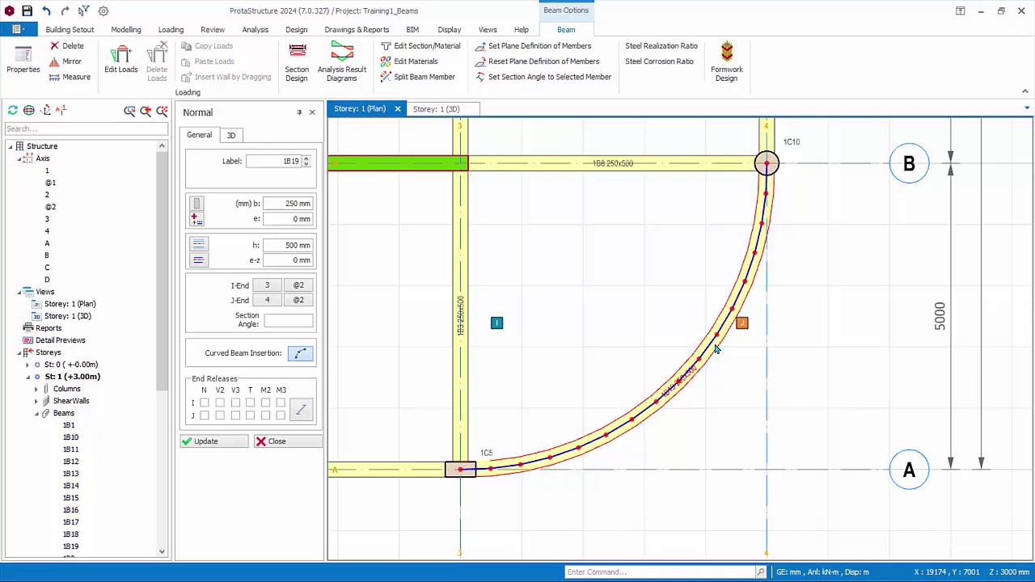
{"action": "left_click_drag", "start_coordinate": [161, 350], "coordinate": [173, 492]}
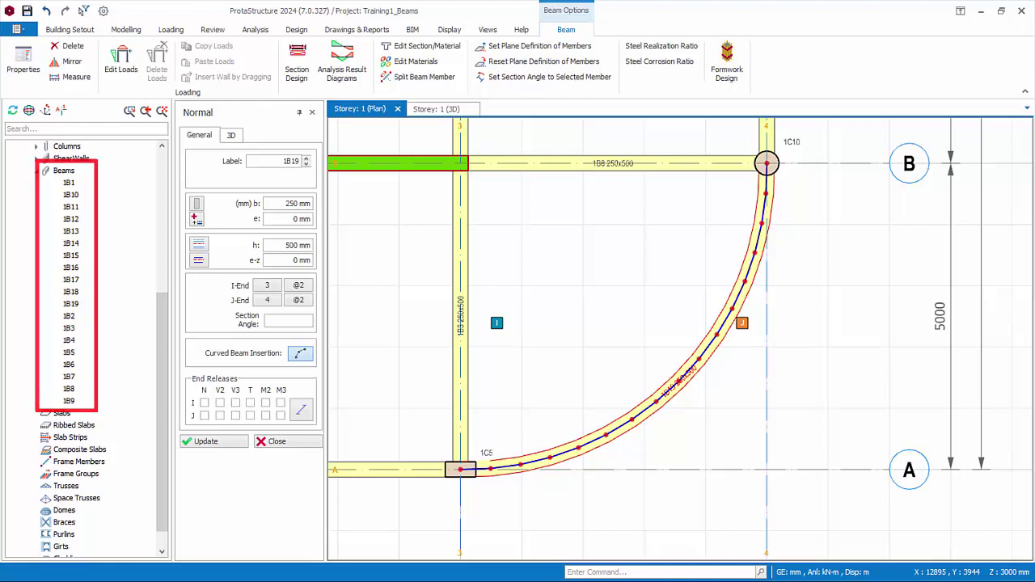
Step: Draw beam 1B20 from a third along 1B4 to the 0.33L point on wall 1W3
{"action": "scroll", "coordinate": [672, 494], "scroll_direction": "down", "scroll_amount": 3}
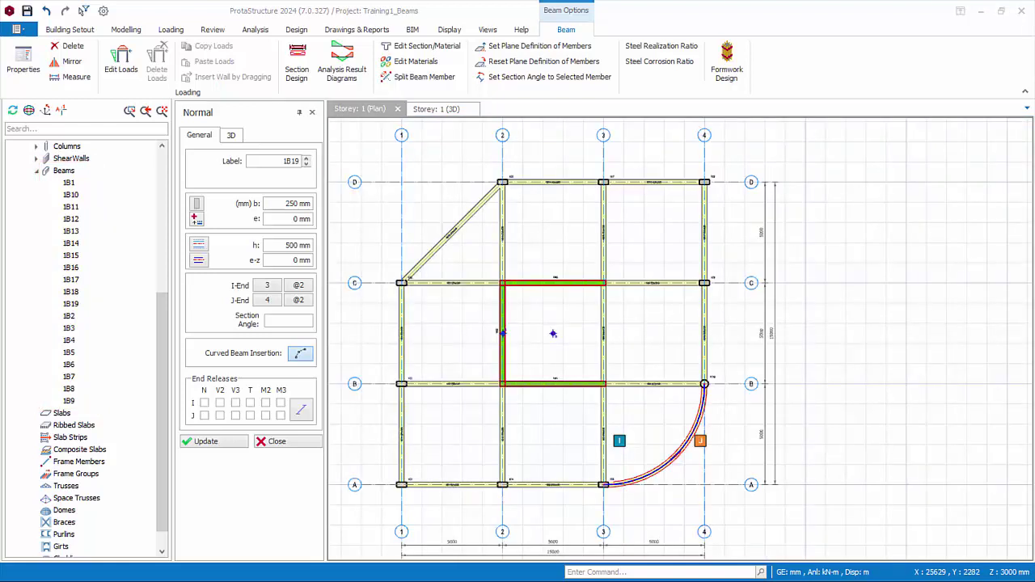
{"action": "scroll", "coordinate": [340, 338], "scroll_direction": "up", "scroll_amount": 2}
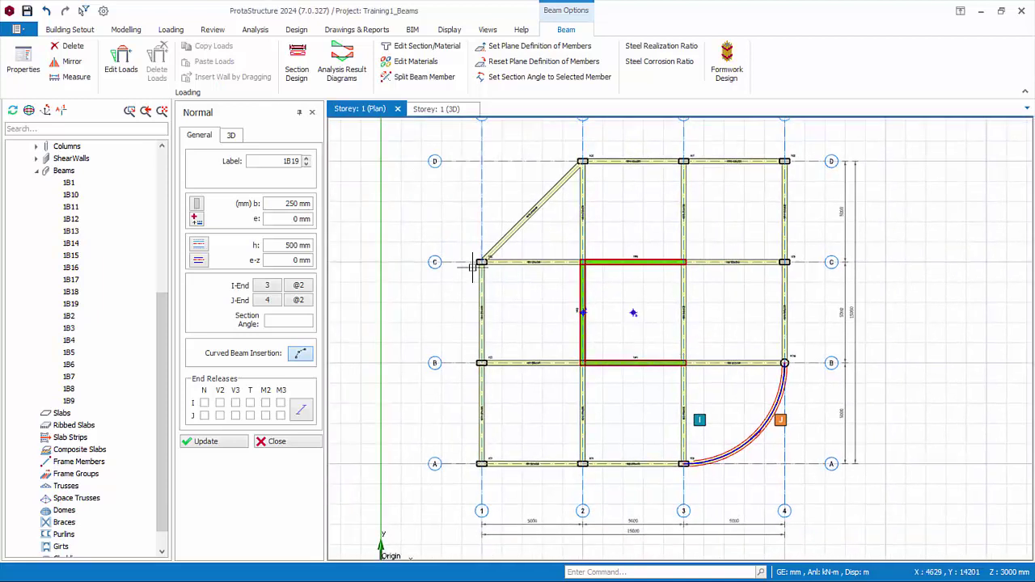
{"action": "scroll", "coordinate": [339, 338], "scroll_direction": "up", "scroll_amount": 2}
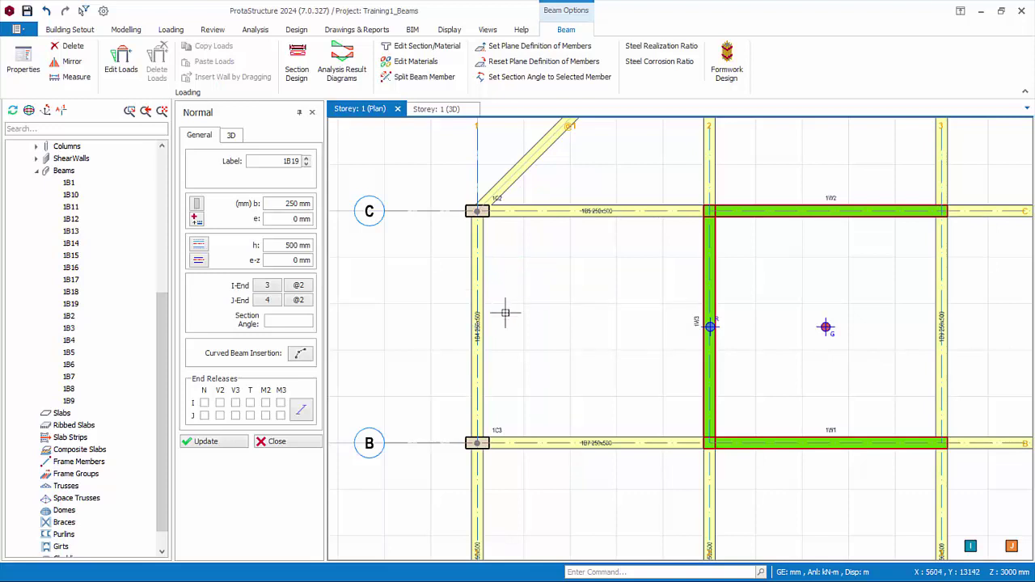
{"action": "left_click", "coordinate": [486, 365]}
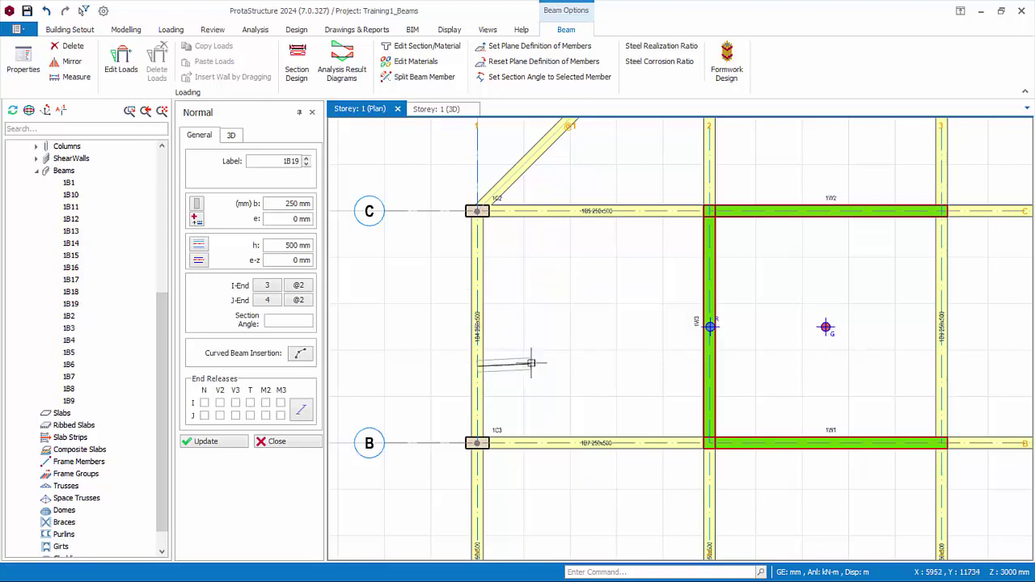
{"action": "left_click", "coordinate": [702, 366]}
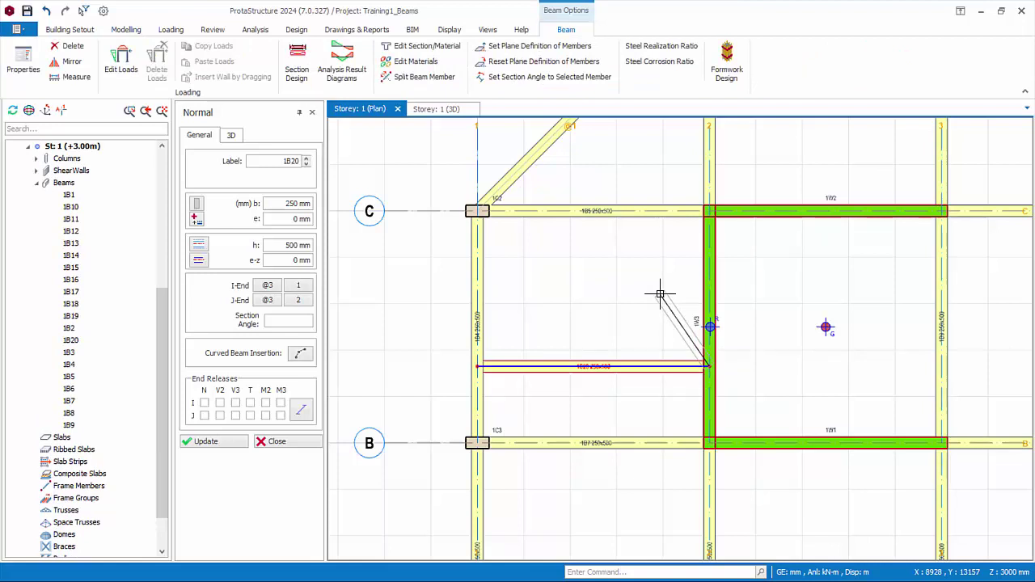
{"action": "key", "text": "Escape"}
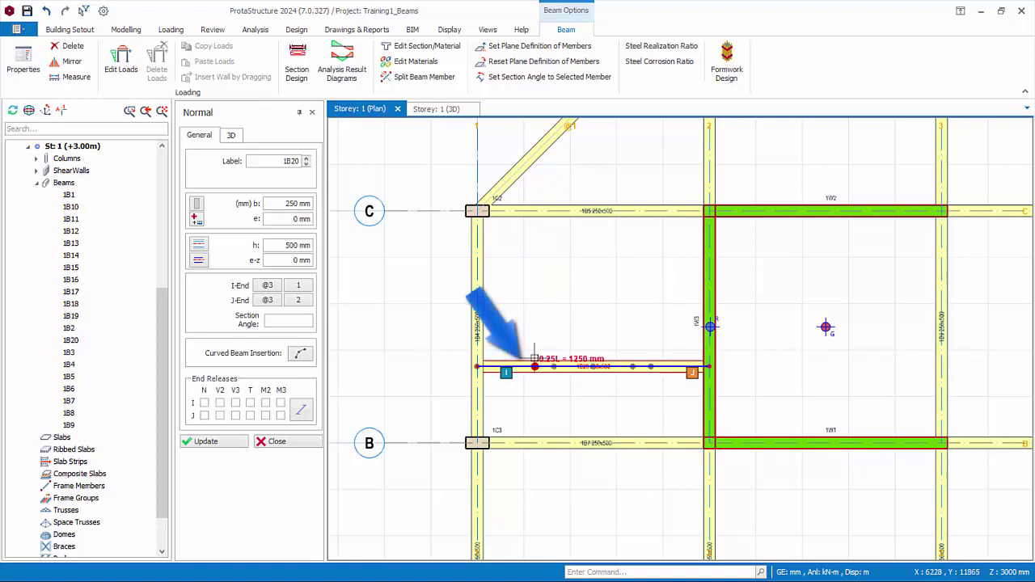
Step: Start beam 1B21 1500 mm along 1B20 and end it perpendicular on beam 1B5
{"action": "key", "text": "F2"}
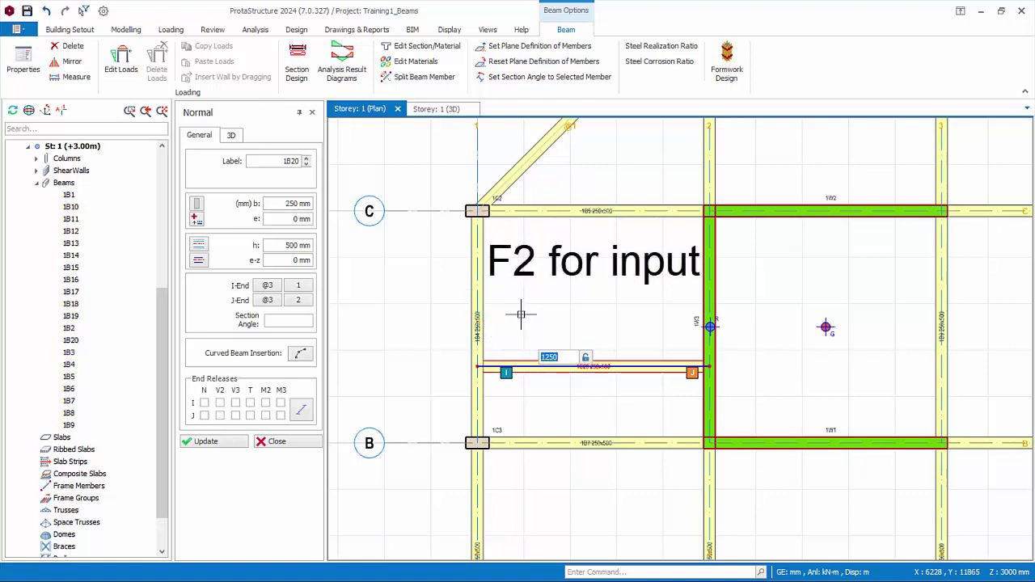
{"action": "type", "text": "1500"}
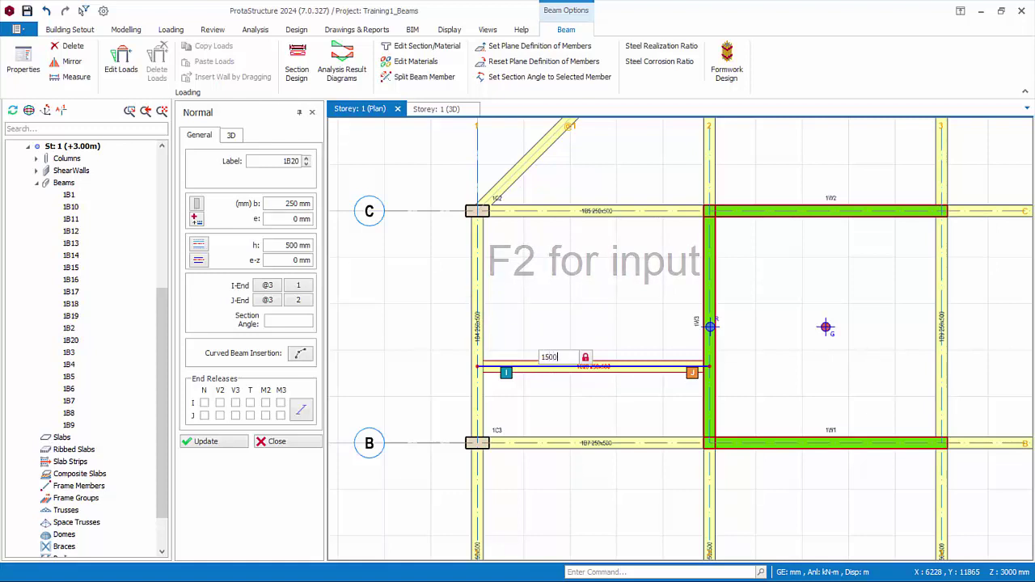
{"action": "key", "text": "Return"}
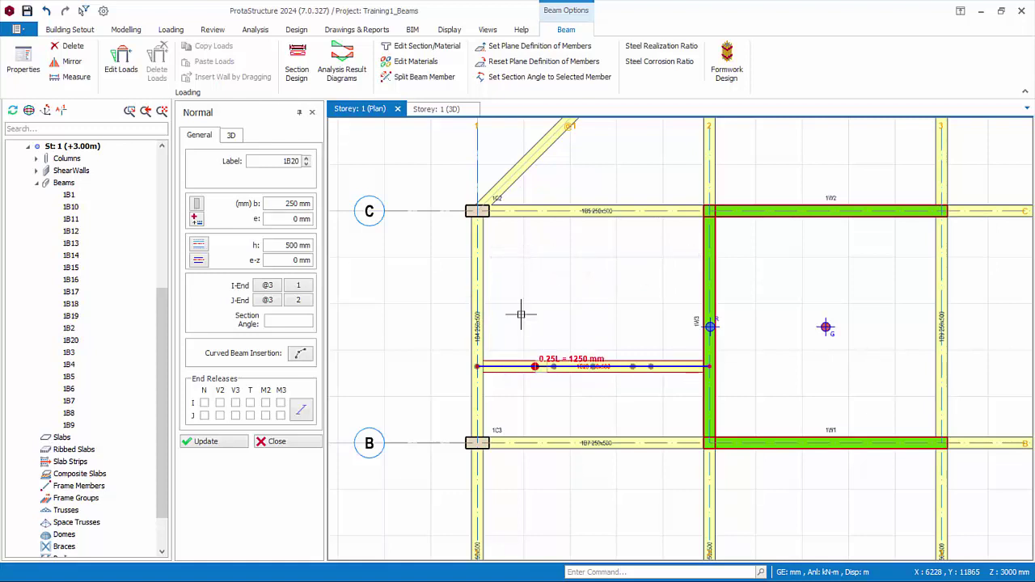
{"action": "left_click", "coordinate": [545, 217]}
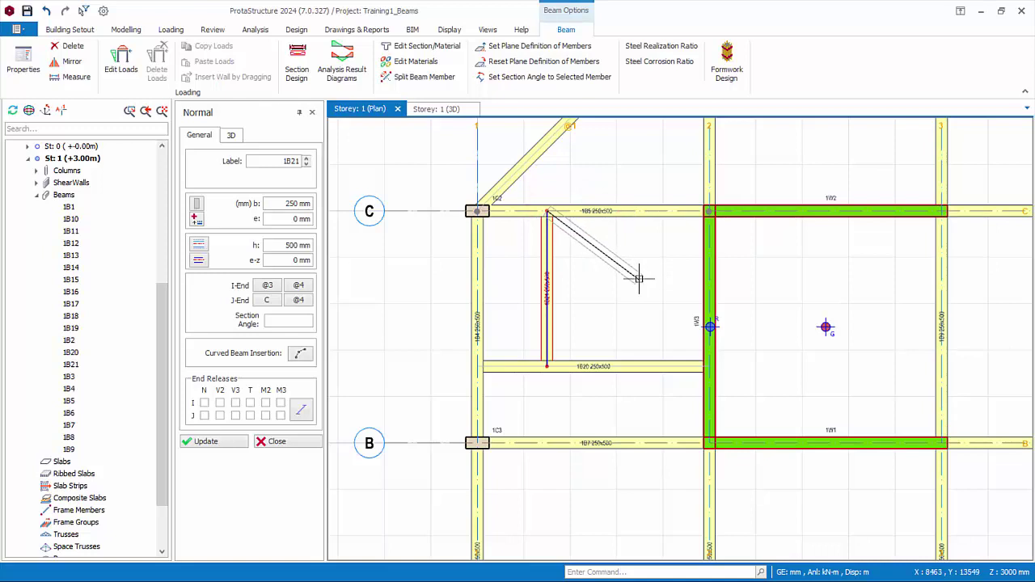
{"action": "key", "text": "Escape"}
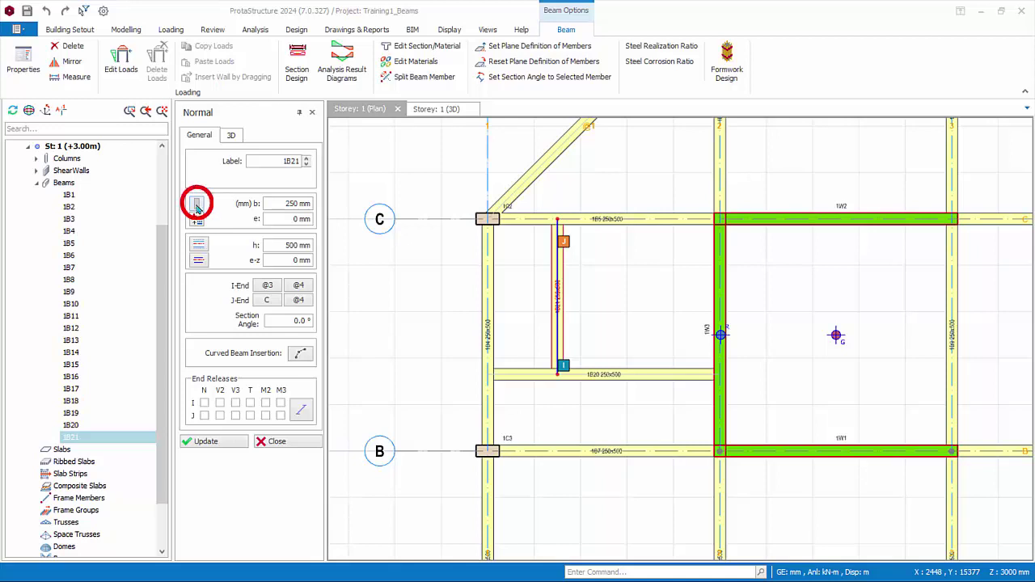
{"action": "left_click", "coordinate": [196, 205]}
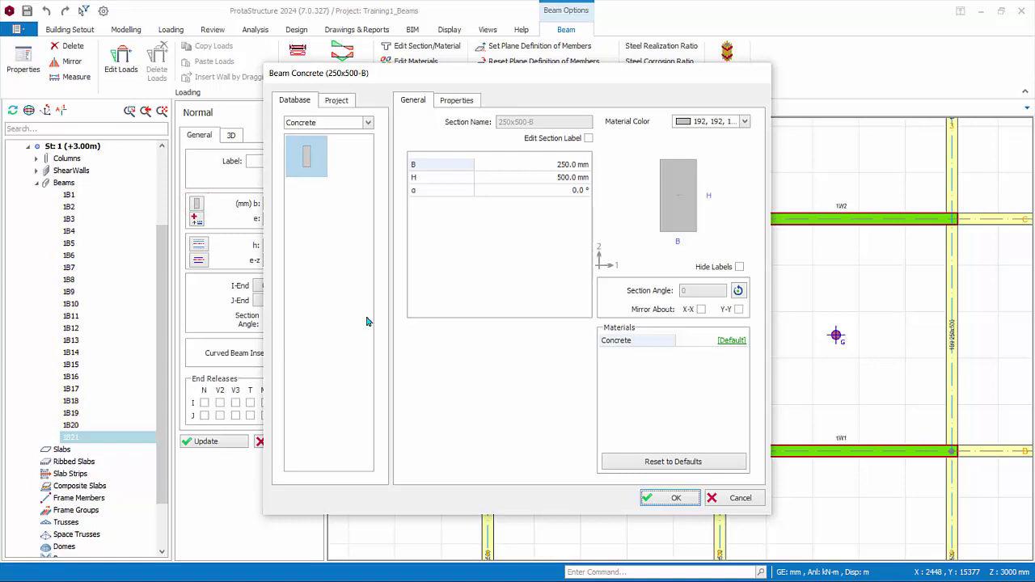
{"action": "left_click", "coordinate": [728, 343]}
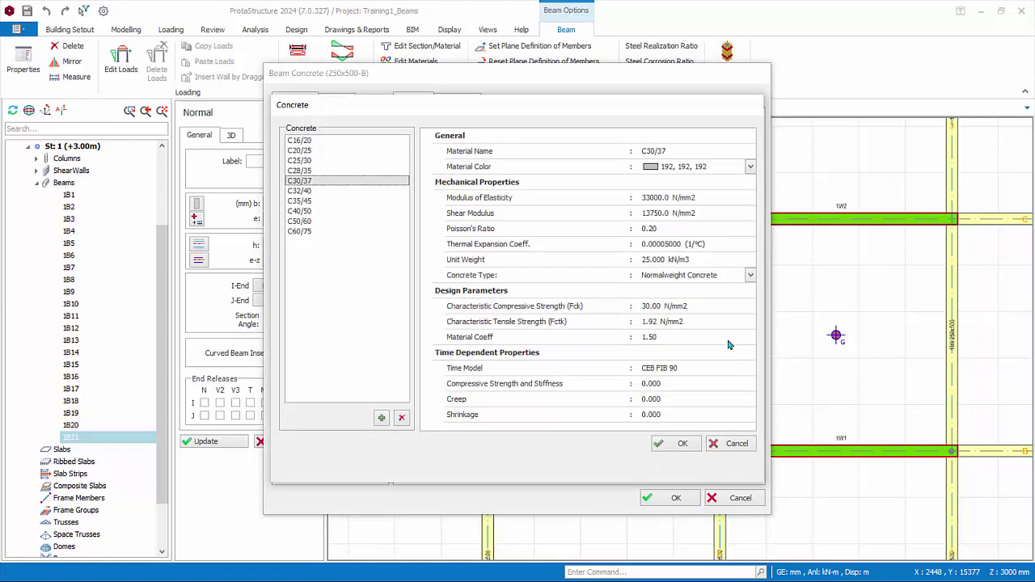
{"action": "left_click", "coordinate": [730, 446]}
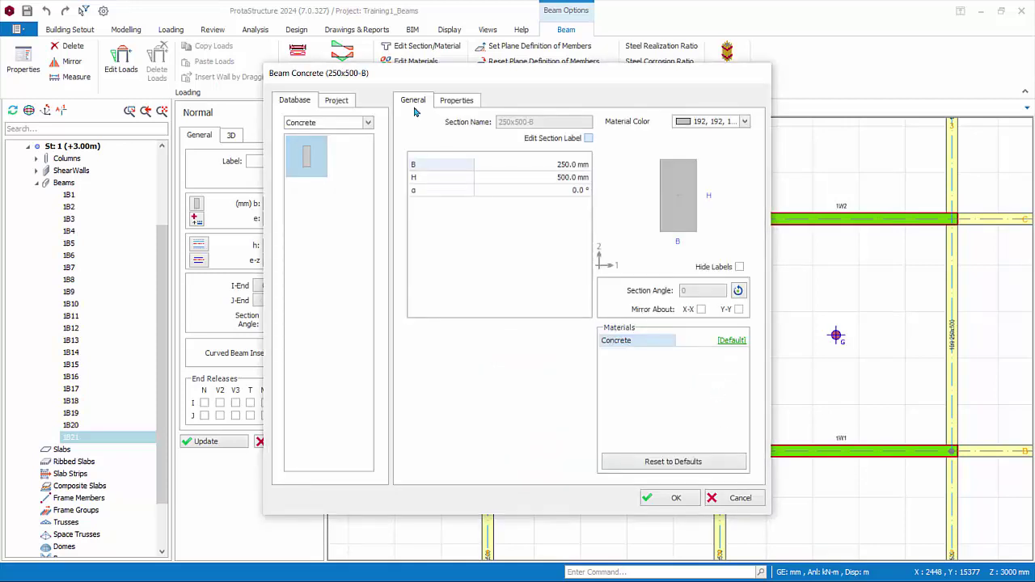
{"action": "left_click", "coordinate": [460, 100]}
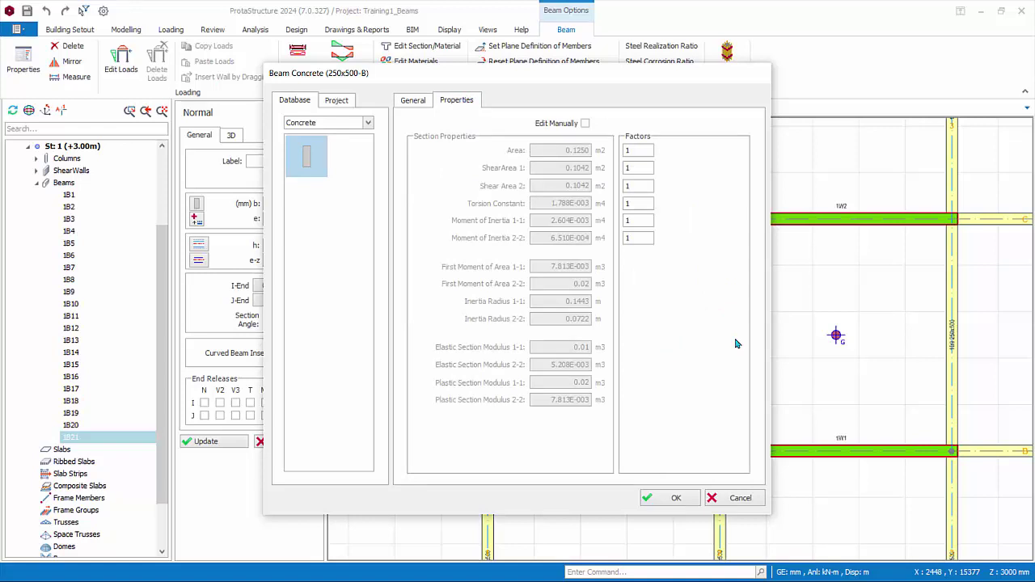
{"action": "left_click", "coordinate": [738, 498]}
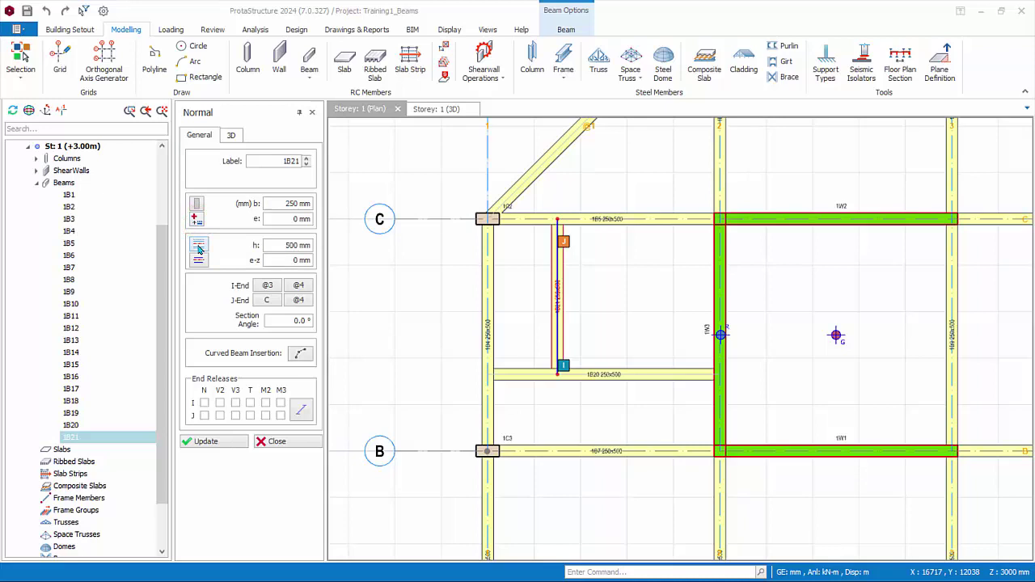
{"action": "left_click", "coordinate": [200, 250]}
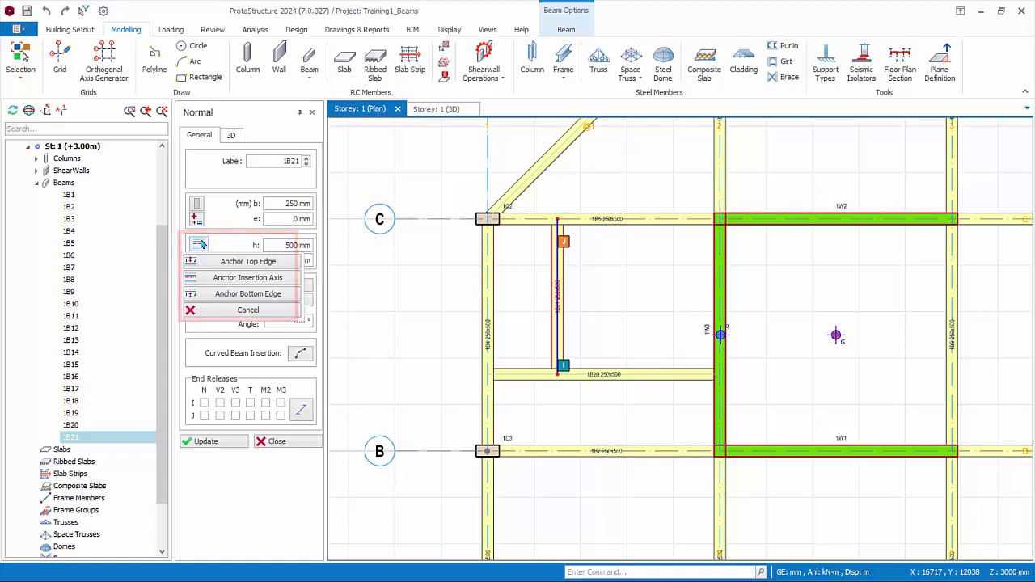
{"action": "left_click", "coordinate": [195, 279]}
{"action": "left_click", "coordinate": [198, 260]}
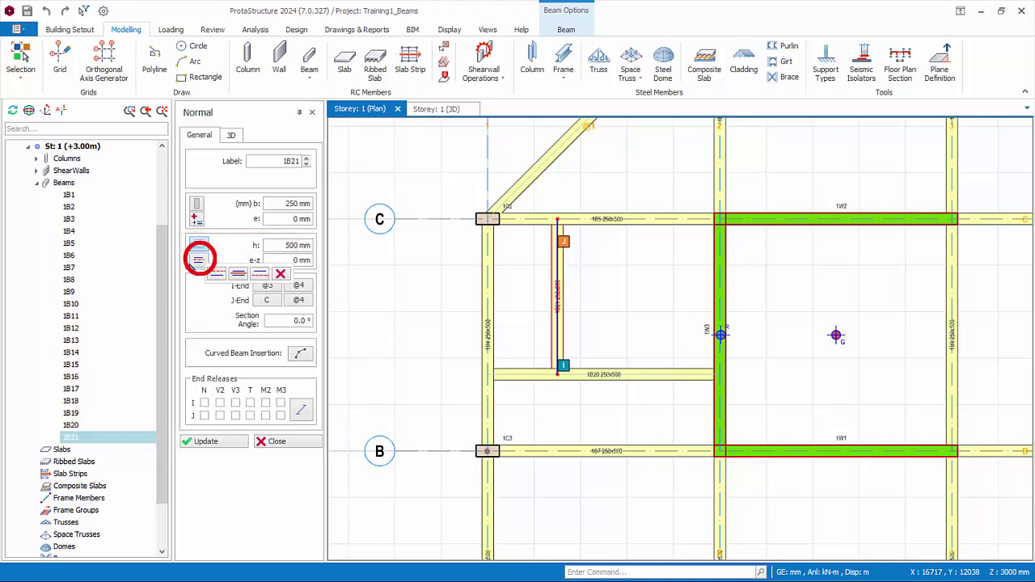
{"action": "left_click", "coordinate": [194, 262]}
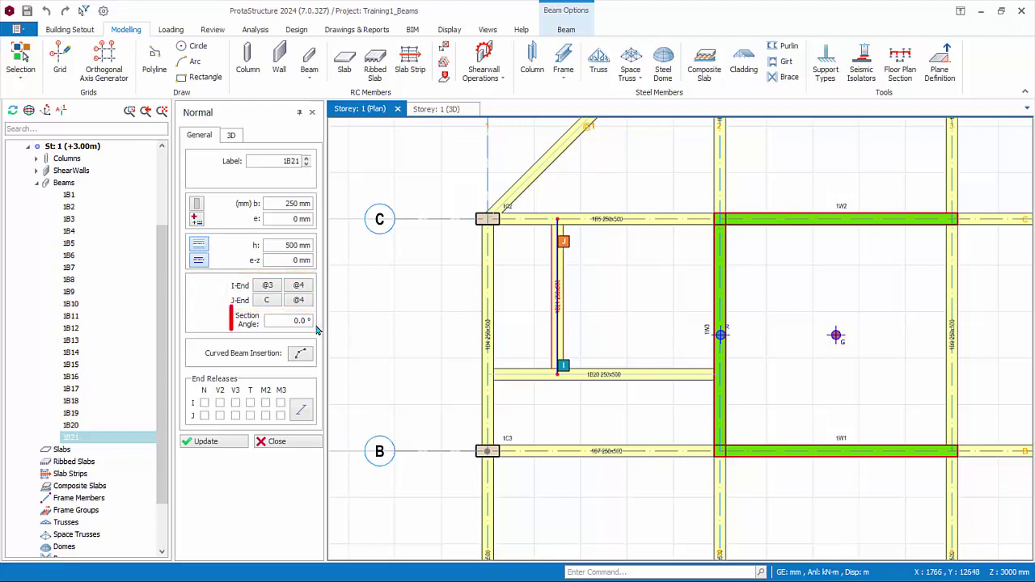
{"action": "double_click", "coordinate": [289, 321]}
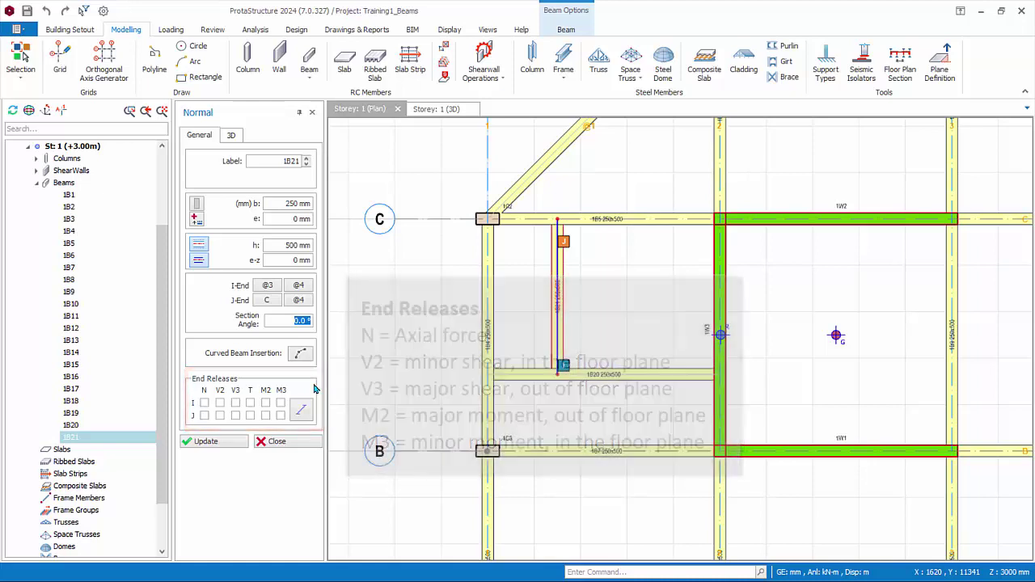
{"action": "left_click", "coordinate": [303, 414]}
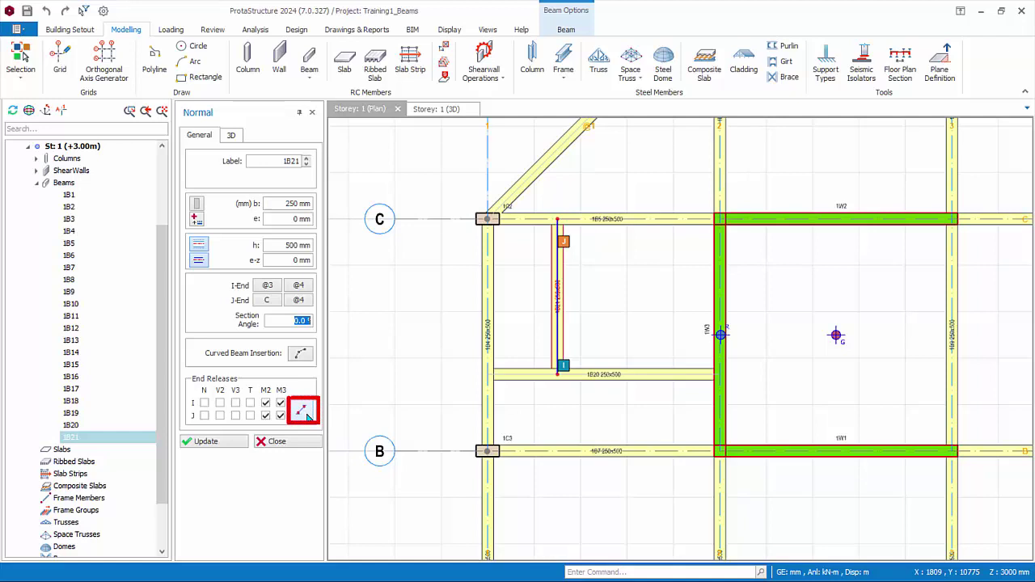
{"action": "left_click", "coordinate": [303, 412]}
{"action": "left_click", "coordinate": [304, 414]}
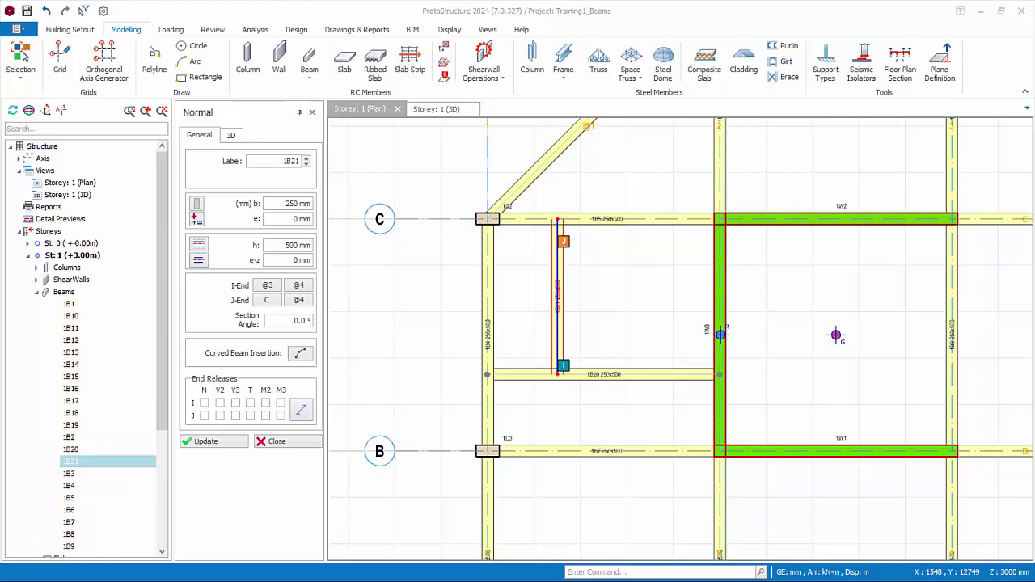
Step: Open beam 1B21's properties from the Storey 1 3D view
{"action": "left_click", "coordinate": [442, 110]}
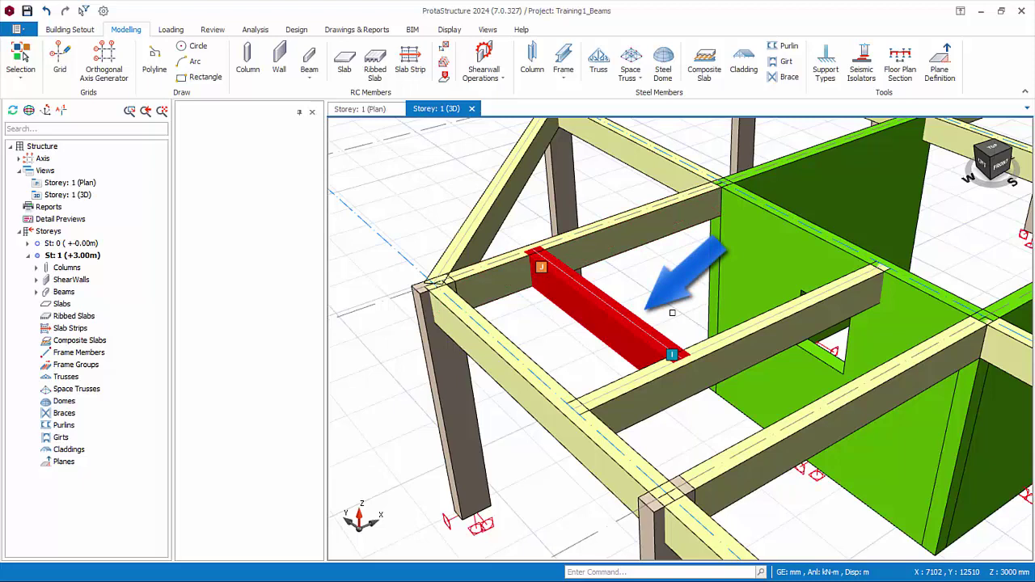
{"action": "right_click", "coordinate": [620, 315]}
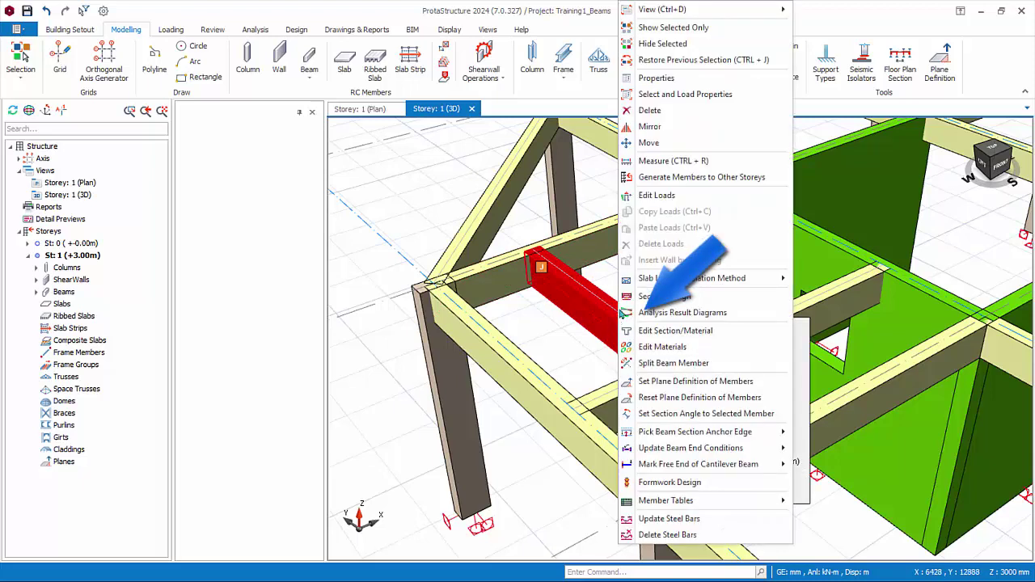
{"action": "left_click", "coordinate": [691, 84]}
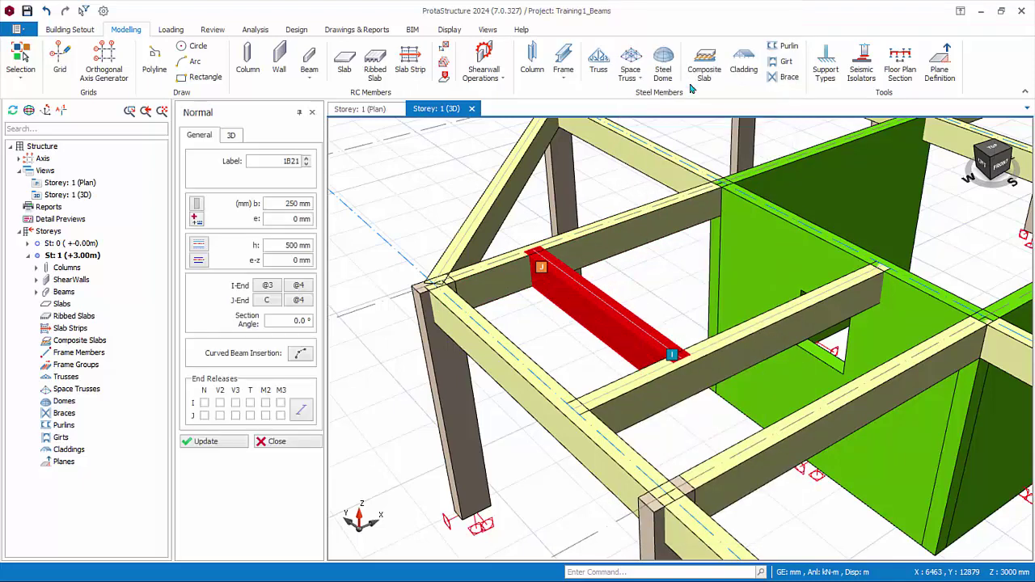
Step: Try delZ-I of 1000, then apply -1000 so beam 1B21's I end drops and it slopes
{"action": "left_click", "coordinate": [232, 136]}
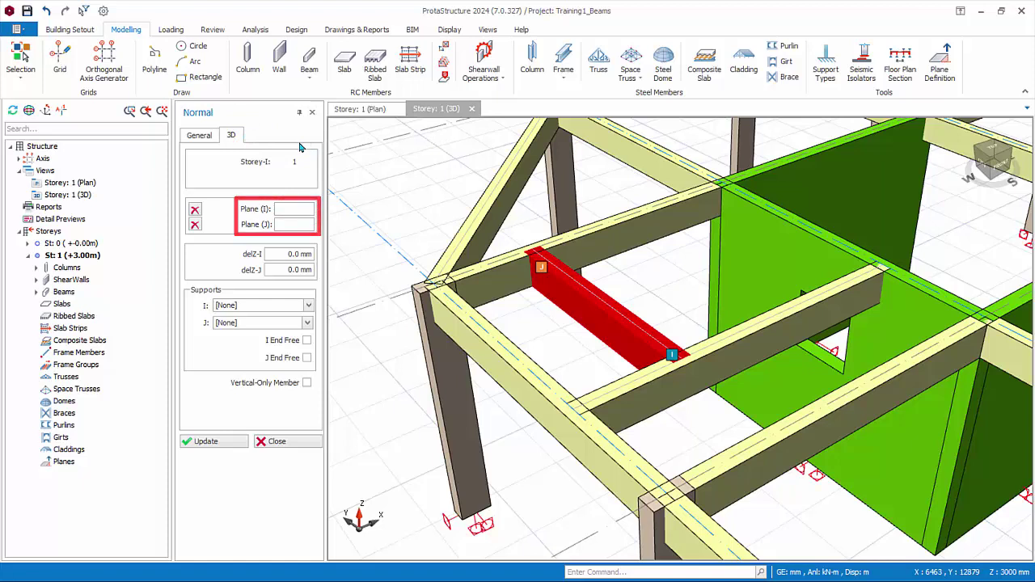
{"action": "double_click", "coordinate": [285, 255]}
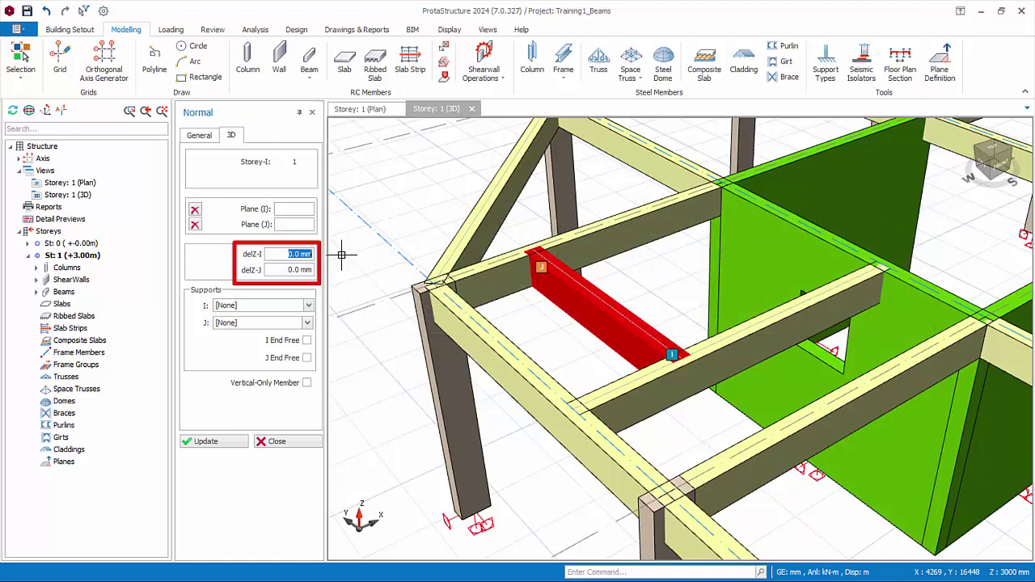
{"action": "type", "text": "1000"}
{"action": "left_click", "coordinate": [212, 442]}
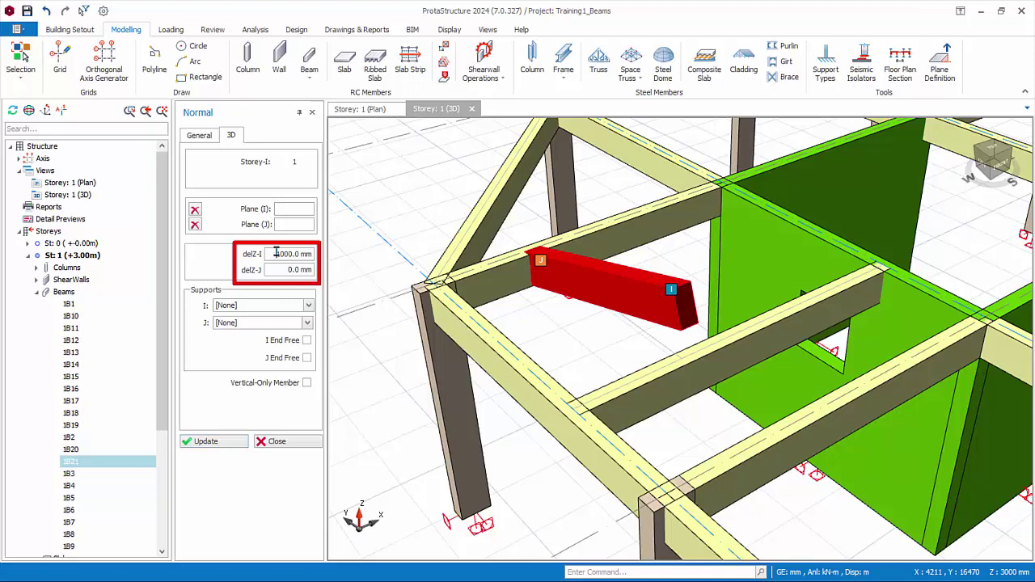
{"action": "left_click_drag", "start_coordinate": [277, 253], "coordinate": [338, 249]}
{"action": "type", "text": "-"}
{"action": "left_click", "coordinate": [224, 449]}
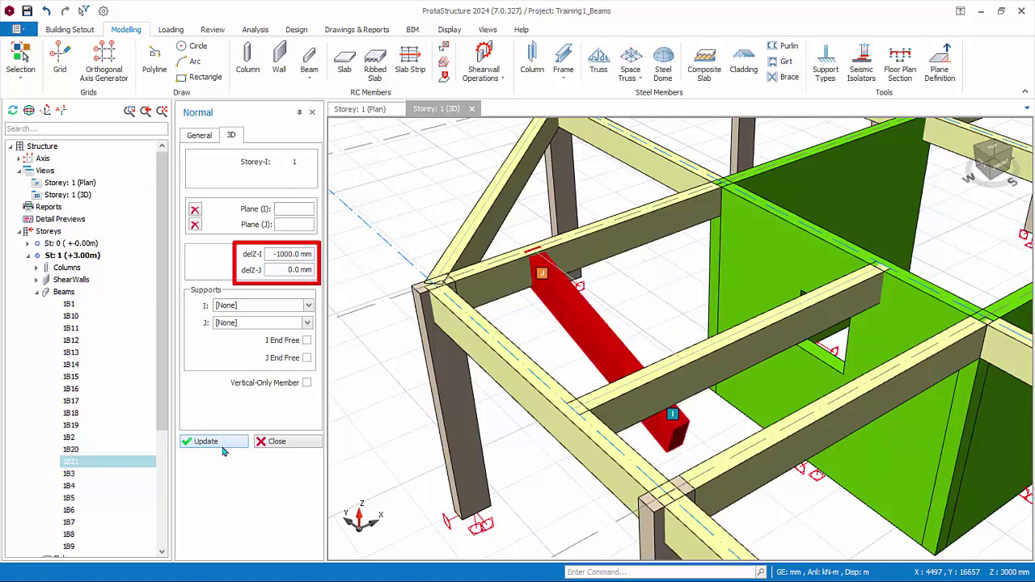
{"action": "mouse_move", "coordinate": [682, 425]}
{"action": "middle_mouse_down"}
{"action": "mouse_move", "coordinate": [695, 380]}
{"action": "mouse_move", "coordinate": [709, 389]}
{"action": "middle_mouse_up"}
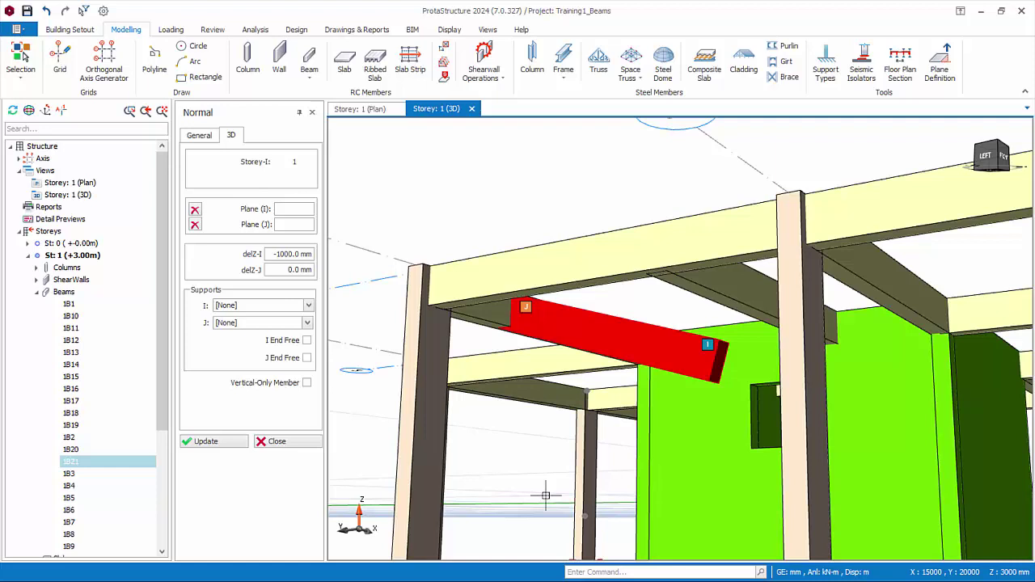
Step: Check e-z on the General tab, then reset beam 1B21's delZ-I to 0
{"action": "left_click", "coordinate": [199, 135]}
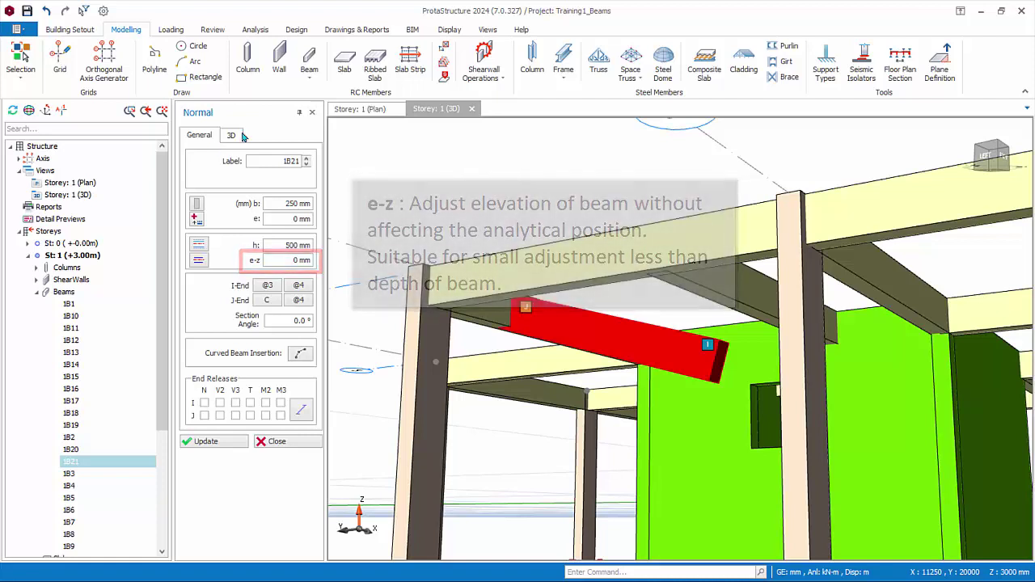
{"action": "left_click", "coordinate": [232, 136]}
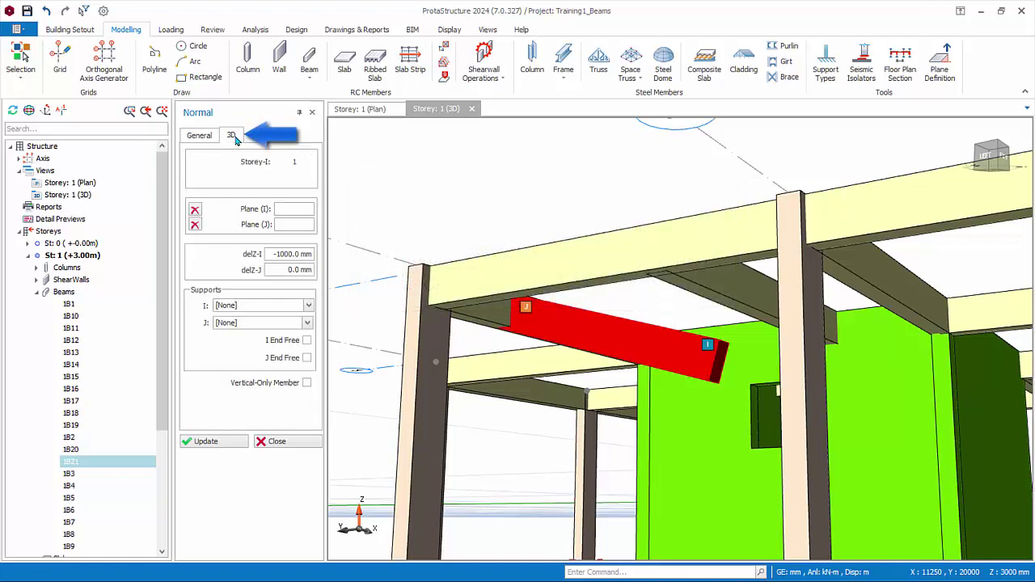
{"action": "left_click", "coordinate": [267, 254]}
{"action": "type", "text": "0"}
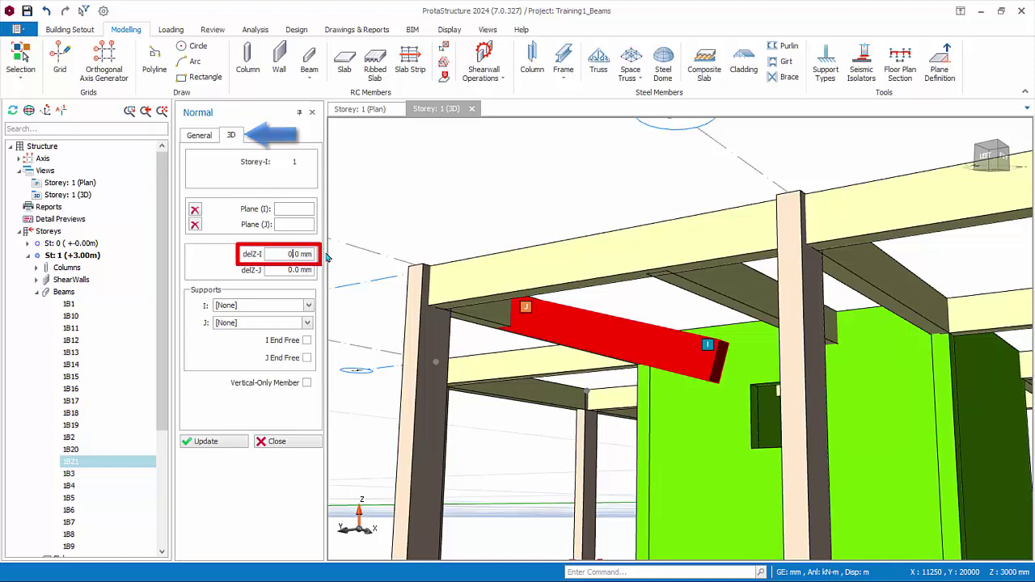
{"action": "left_click", "coordinate": [204, 443]}
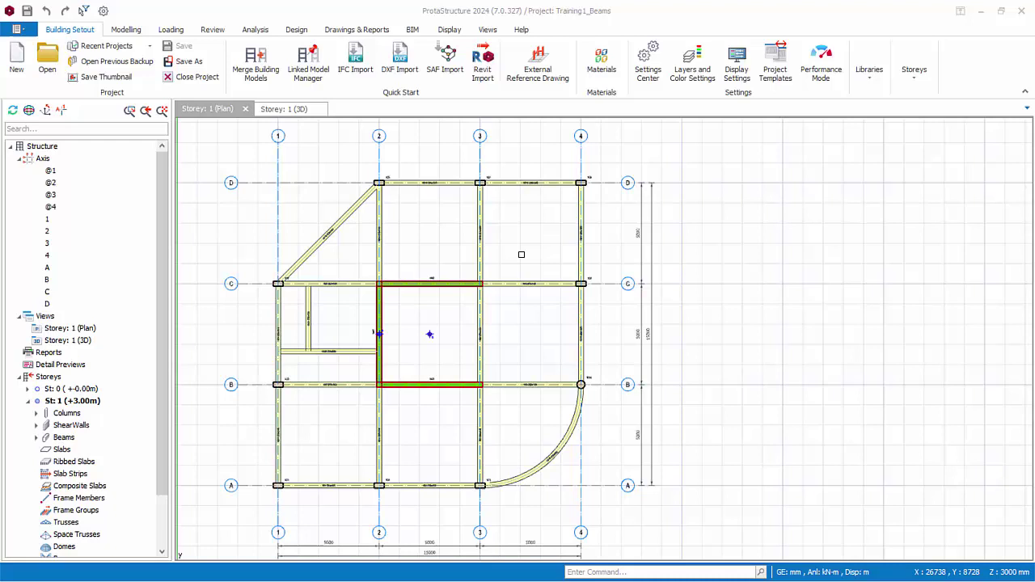
Step: Offset axis 4 by 2000 mm to create a new axis 5
{"action": "scroll", "coordinate": [474, 313], "scroll_direction": "up", "scroll_amount": 5}
{"action": "middle_click_drag", "start_coordinate": [474, 312], "coordinate": [474, 379]}
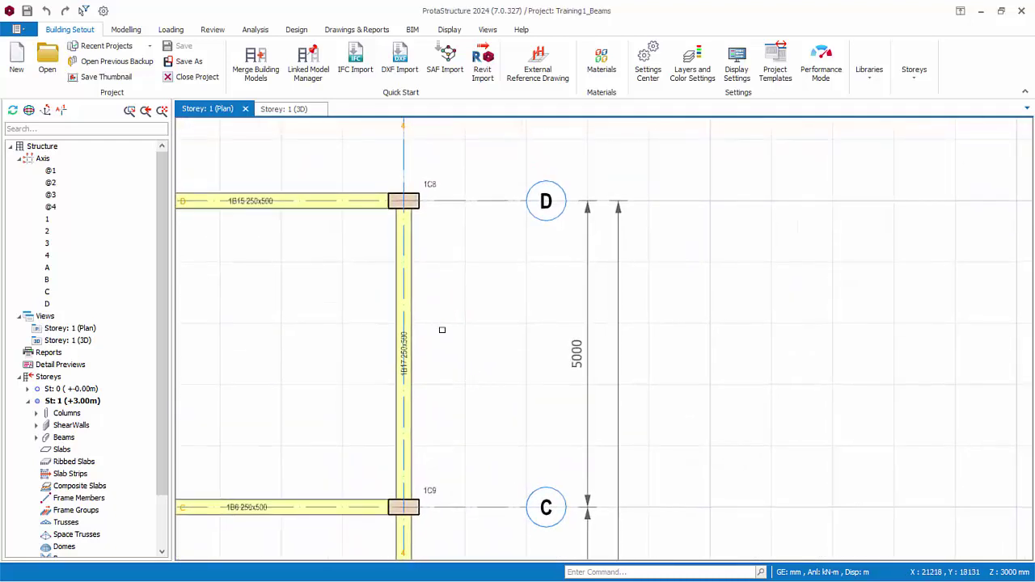
{"action": "left_click", "coordinate": [404, 158]}
{"action": "right_click", "coordinate": [405, 158]}
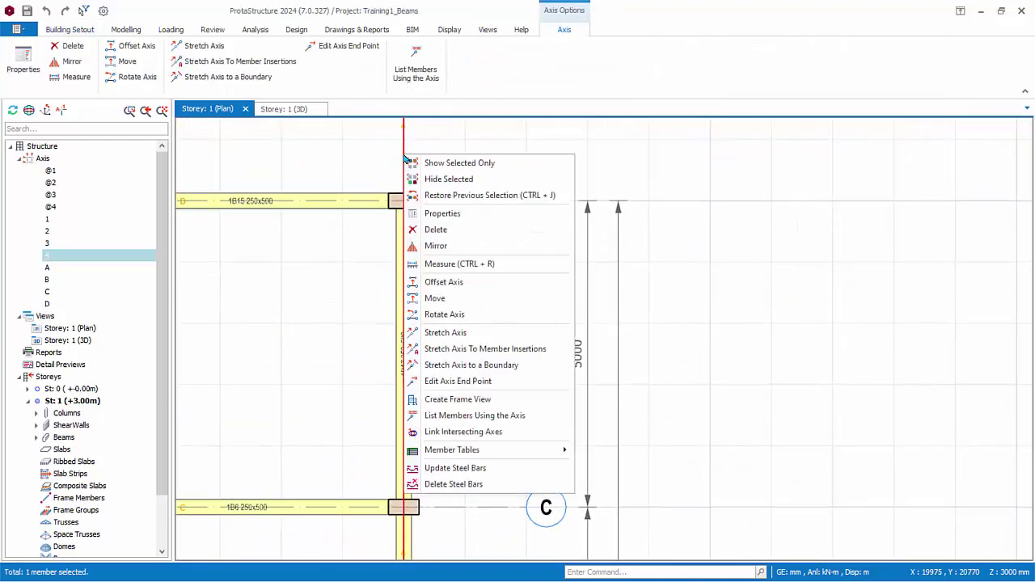
{"action": "left_click", "coordinate": [442, 281]}
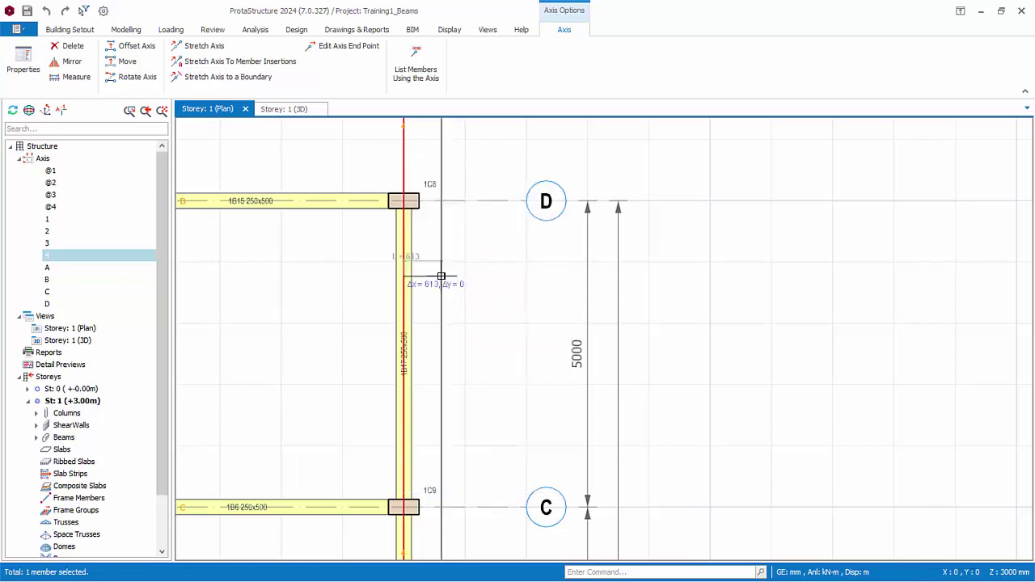
{"action": "left_click", "coordinate": [526, 202]}
{"action": "middle_click_drag", "start_coordinate": [527, 220], "coordinate": [502, 314]}
Step: Draw normal cantilever beam 1B22 from 4/D to 5/D
{"action": "left_click", "coordinate": [312, 71]}
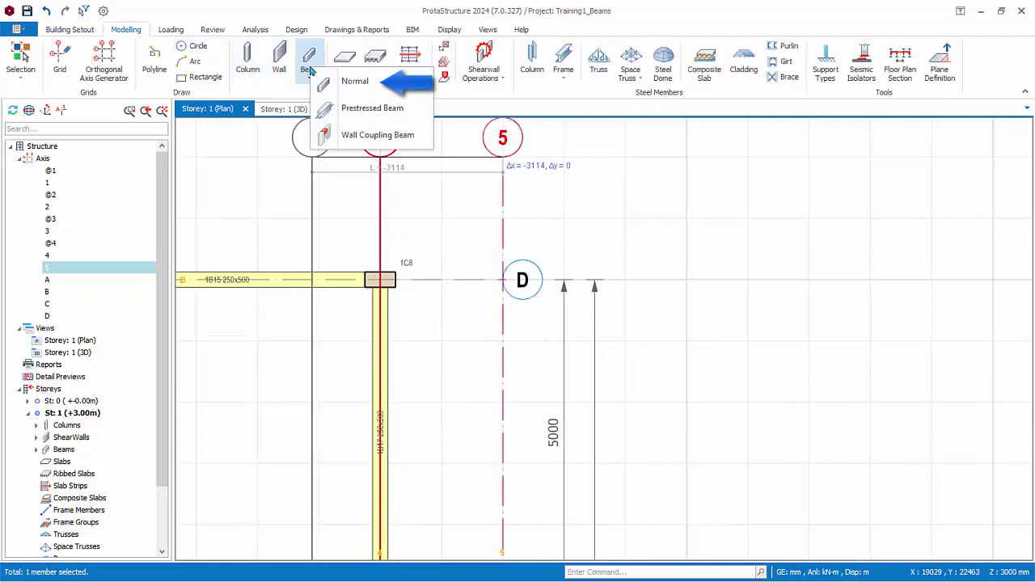
{"action": "left_click", "coordinate": [354, 80]}
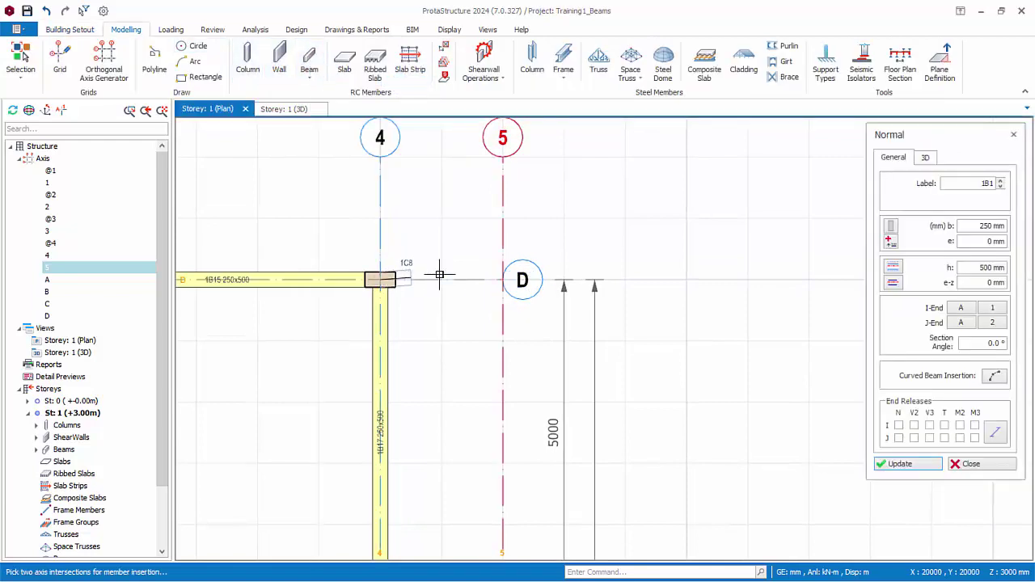
{"action": "left_click", "coordinate": [503, 280]}
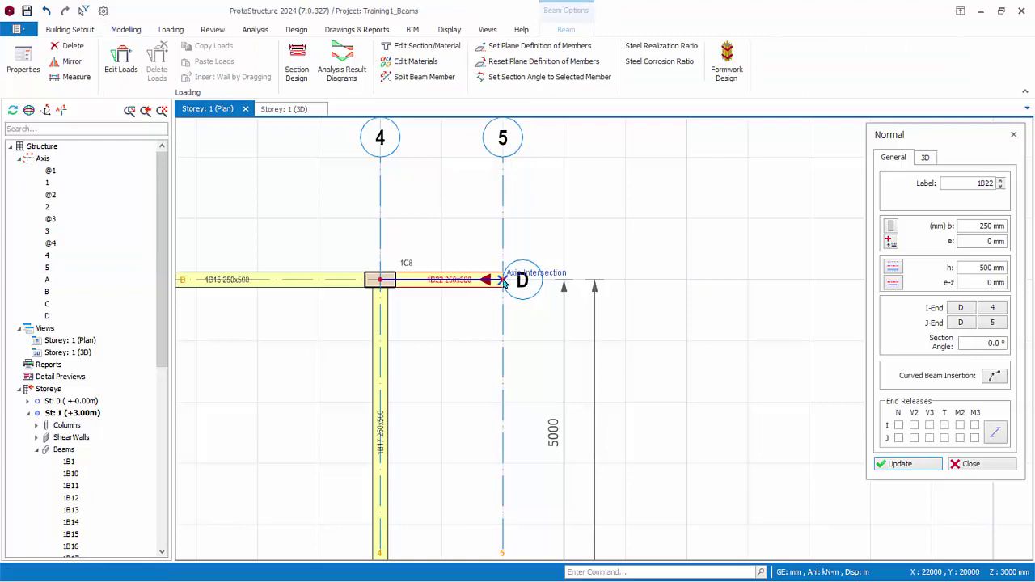
{"action": "key", "text": "Escape"}
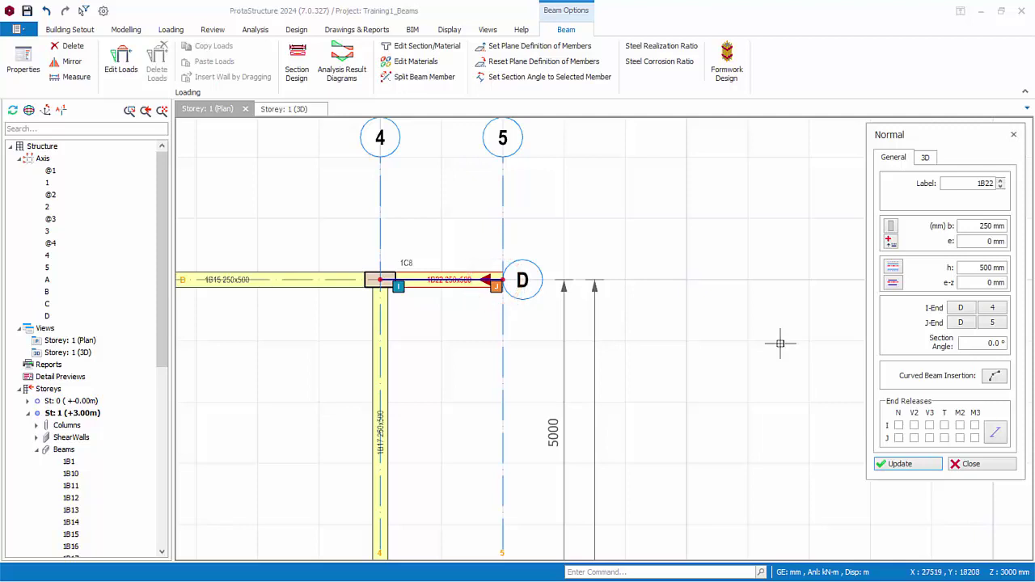
{"action": "scroll", "coordinate": [670, 377], "scroll_direction": "down", "scroll_amount": 1}
{"action": "middle_click_drag", "start_coordinate": [671, 377], "coordinate": [639, 312]}
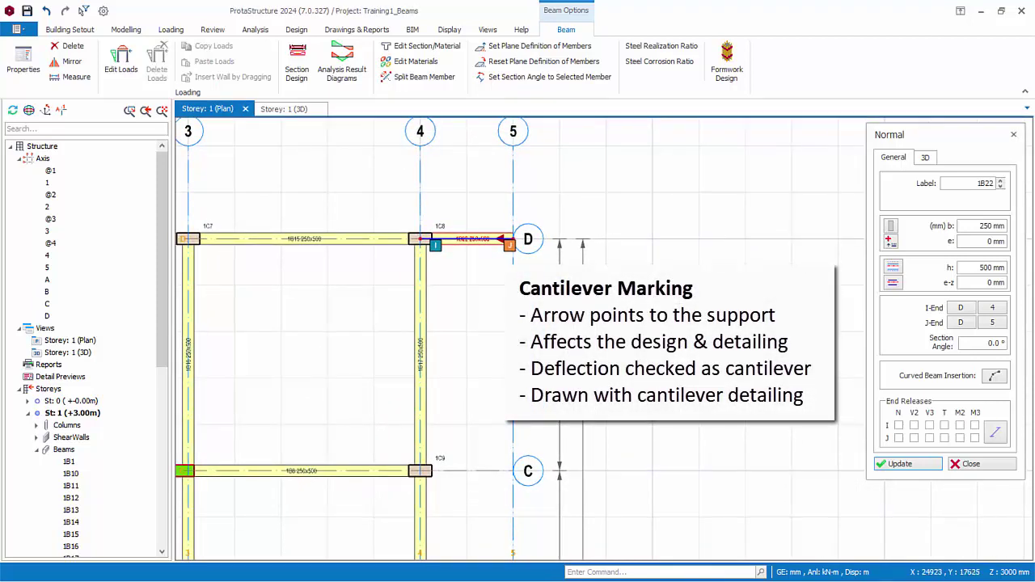
{"action": "scroll", "coordinate": [651, 348], "scroll_direction": "up", "scroll_amount": 1}
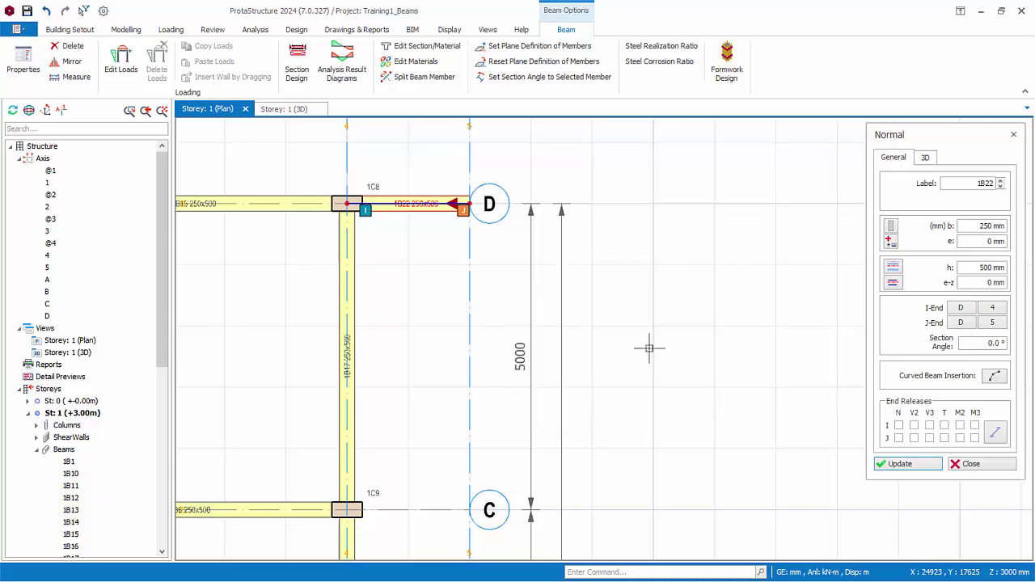
Step: Close the beam properties panel and mark the free end of cantilever beam 1B22
{"action": "left_click", "coordinate": [969, 463]}
{"action": "right_click", "coordinate": [427, 220]}
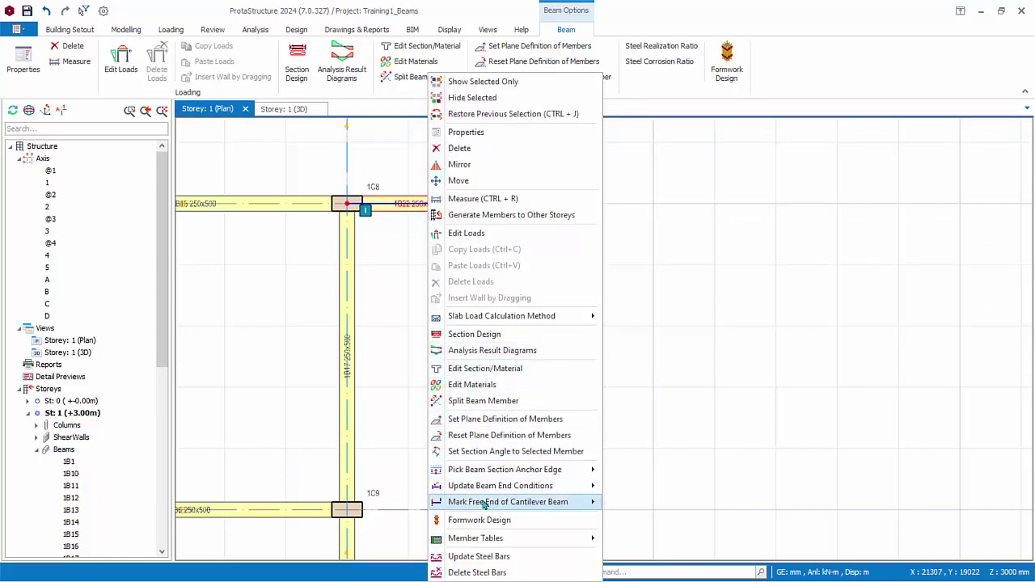
{"action": "mouse_move", "coordinate": [484, 502]}
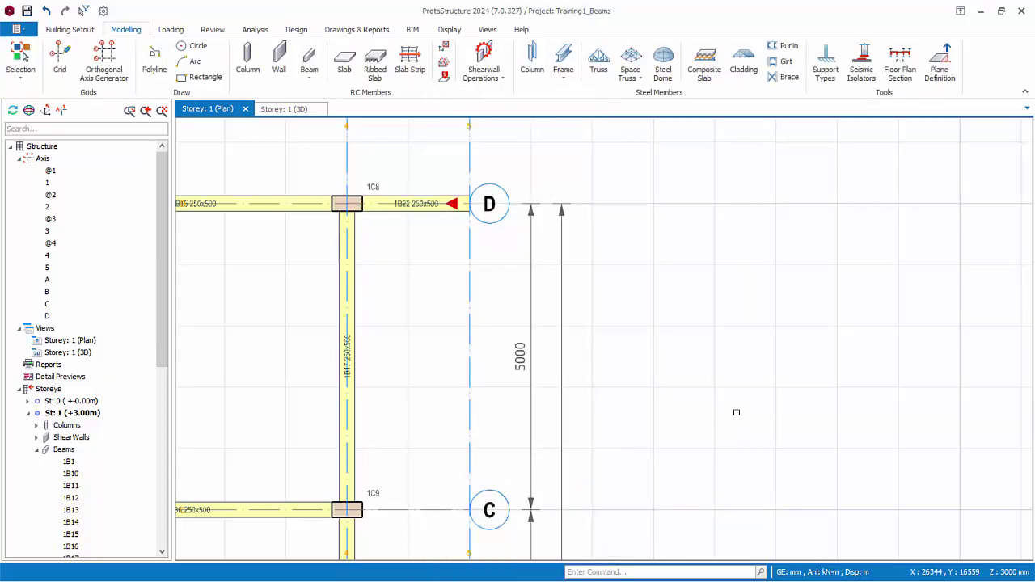
{"action": "left_click", "coordinate": [409, 209]}
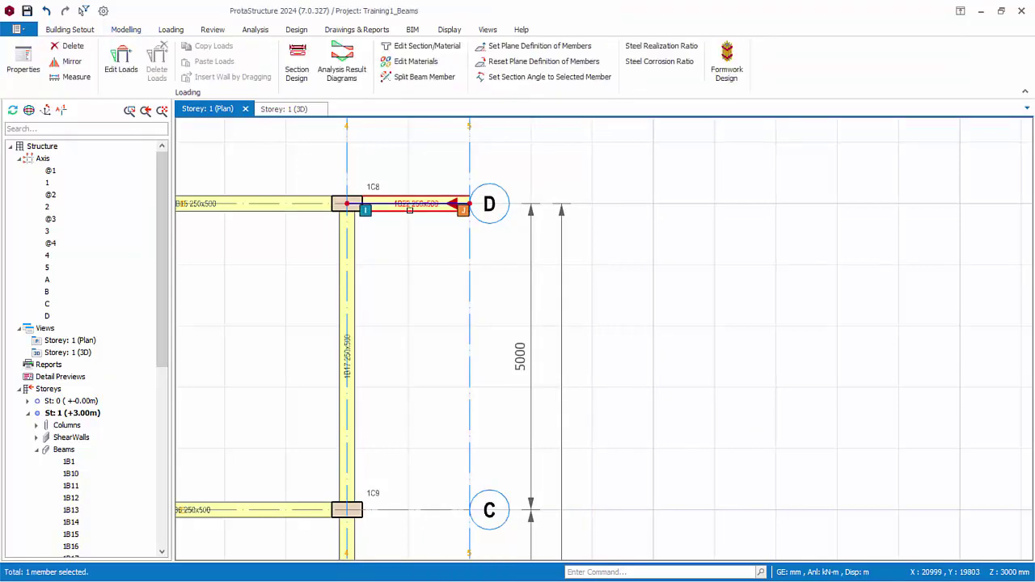
{"action": "right_click", "coordinate": [409, 210]}
Step: Draw beam 1B23 from 4/C to 5/C and beam 1B24 from 5/C to 5/D
{"action": "left_click", "coordinate": [441, 119]}
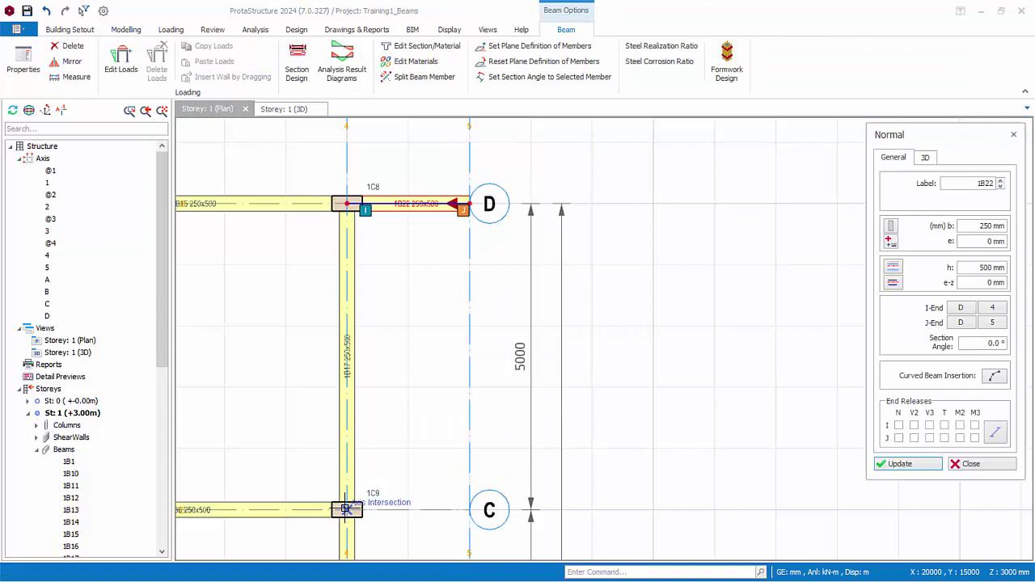
{"action": "left_click", "coordinate": [467, 516]}
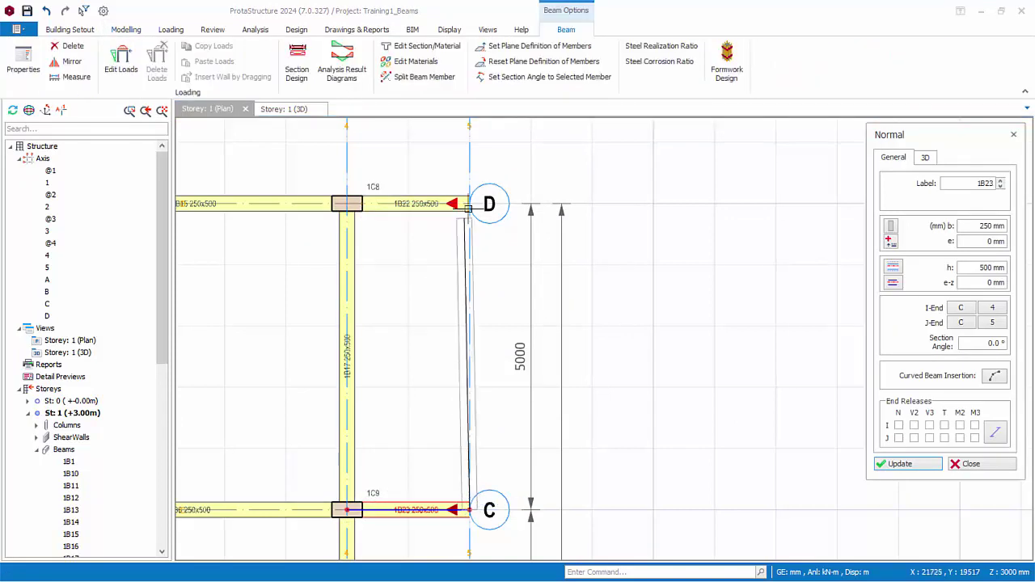
{"action": "left_click", "coordinate": [964, 463]}
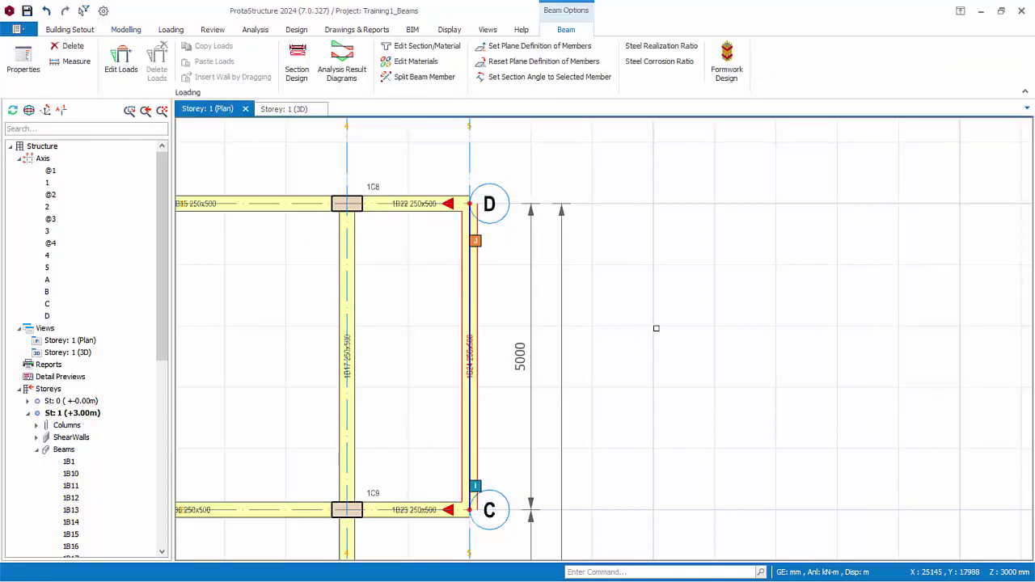
{"action": "middle_click_drag", "start_coordinate": [587, 347], "coordinate": [614, 331]}
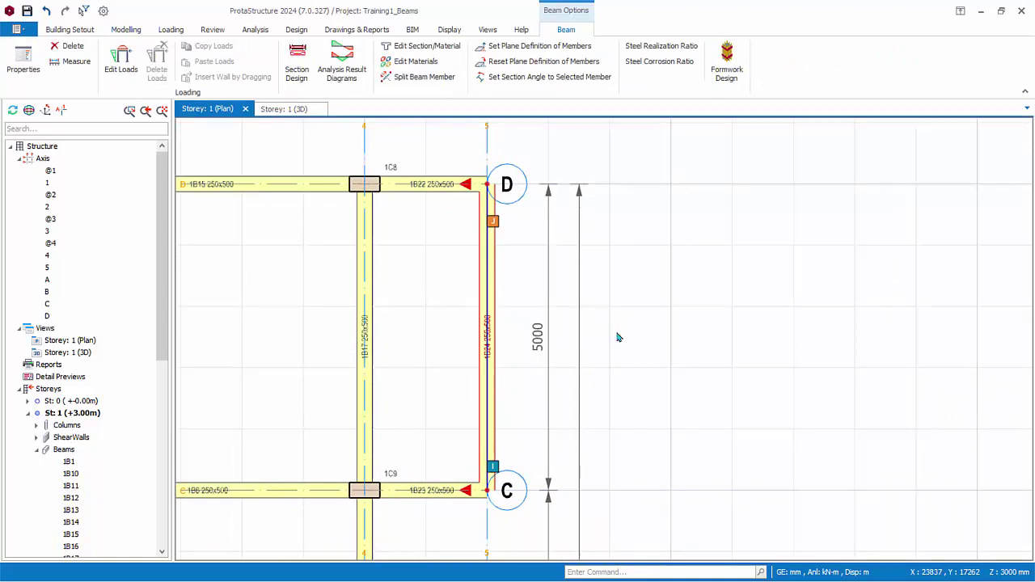
Step: Offset beam 1B24 two steps to the left of axis 5
{"action": "left_click", "coordinate": [495, 304]}
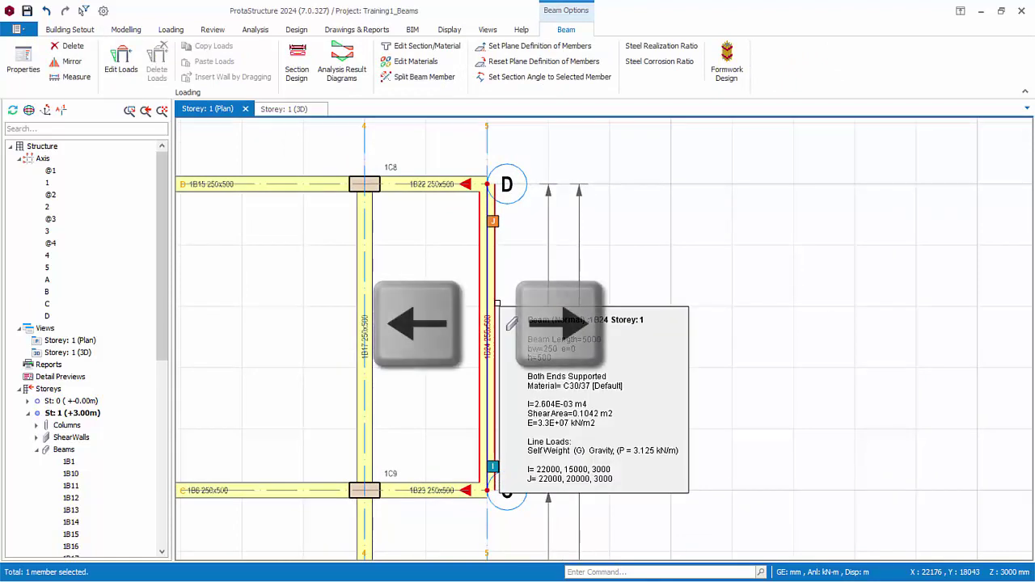
{"action": "key", "text": "Left"}
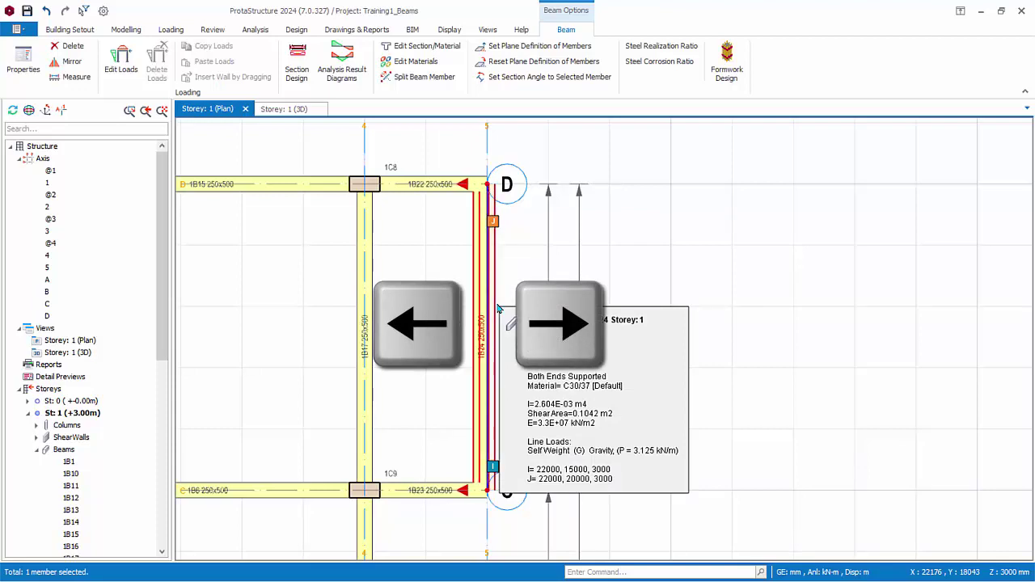
{"action": "key", "text": "Left"}
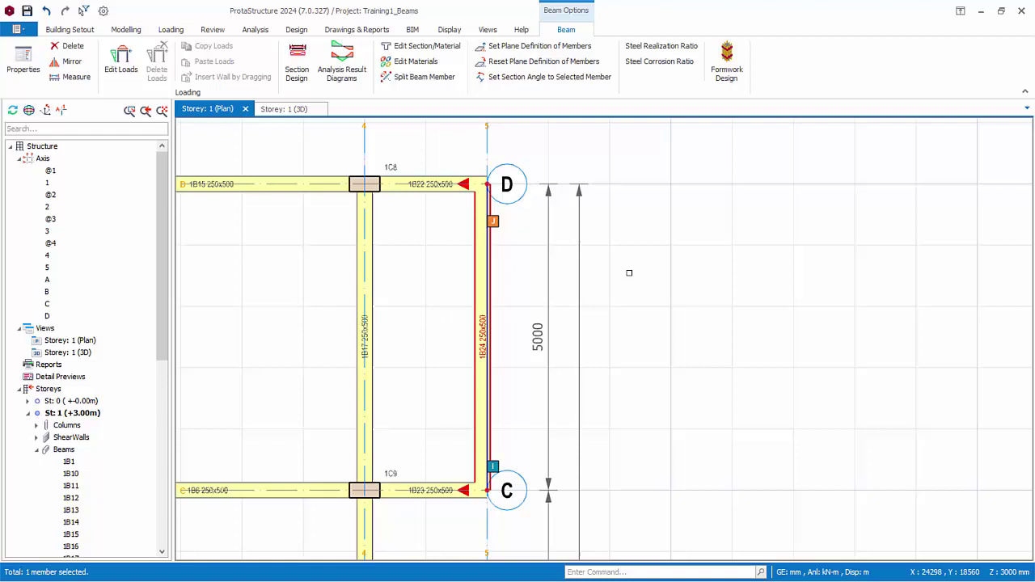
Step: Check the 25 mm Member Section Eccentricity Step in General settings, then cancel
{"action": "left_click", "coordinate": [104, 11]}
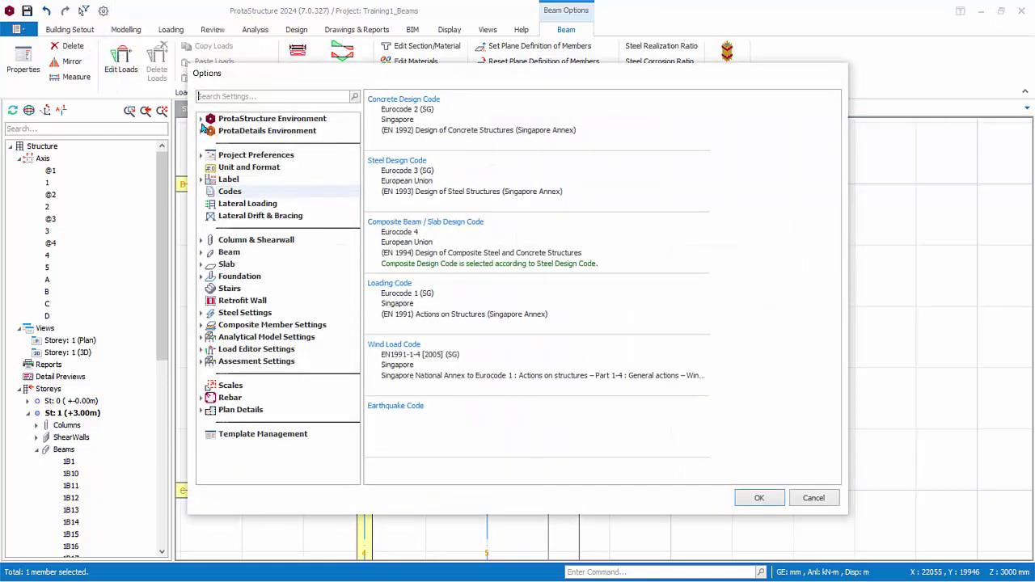
{"action": "left_click", "coordinate": [202, 120]}
{"action": "left_click", "coordinate": [239, 131]}
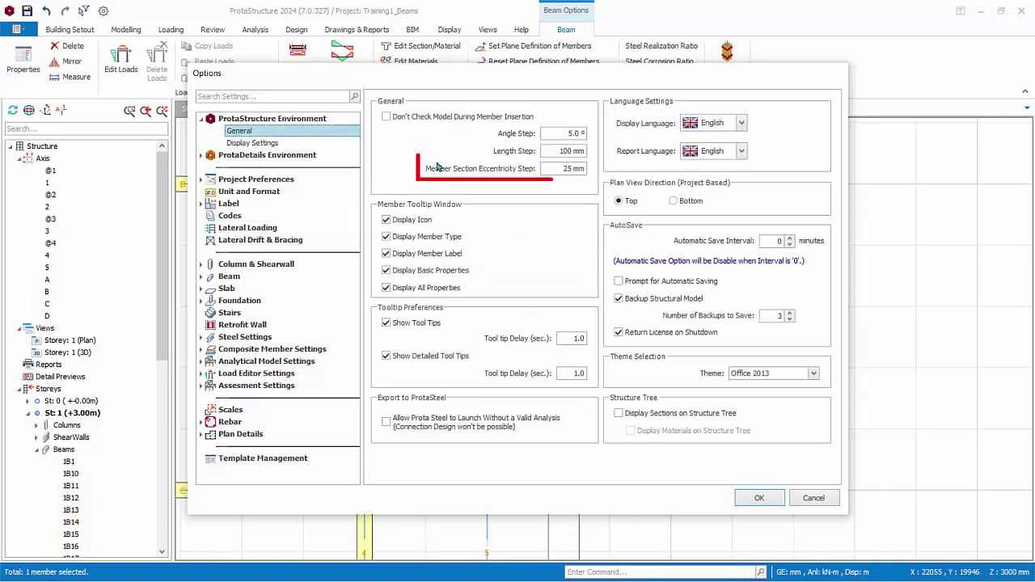
{"action": "left_click_drag", "start_coordinate": [560, 169], "coordinate": [592, 170]}
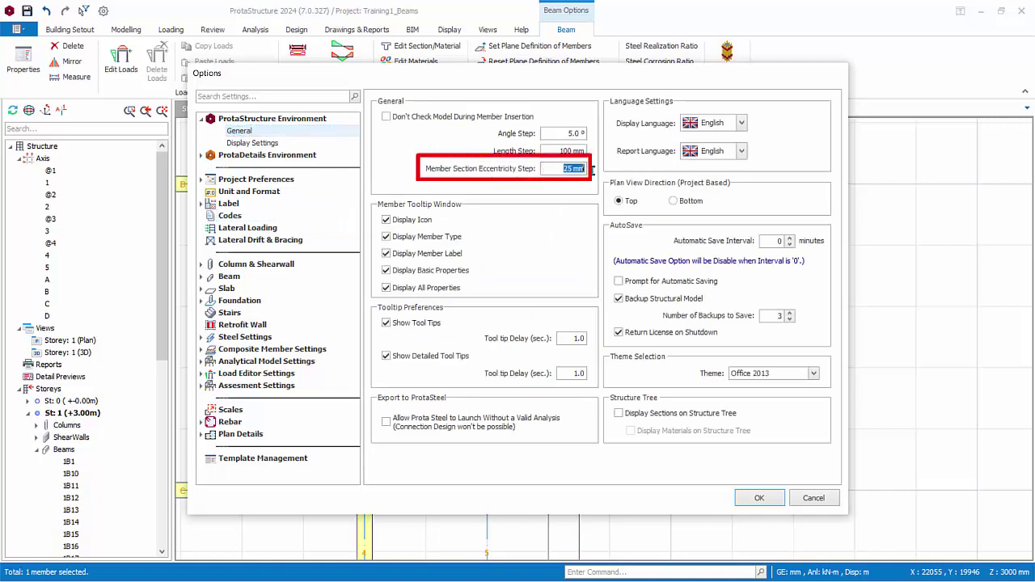
{"action": "left_click", "coordinate": [815, 499]}
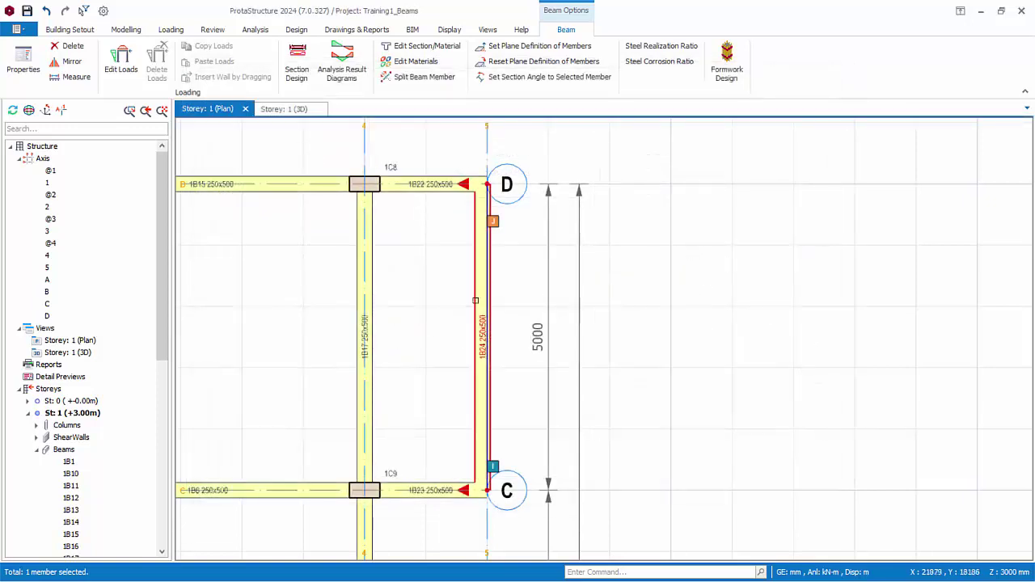
Step: Shift beam 1B24 two more steps left of axis 5
{"action": "mouse_move", "coordinate": [475, 301]}
{"action": "key", "text": "Left"}
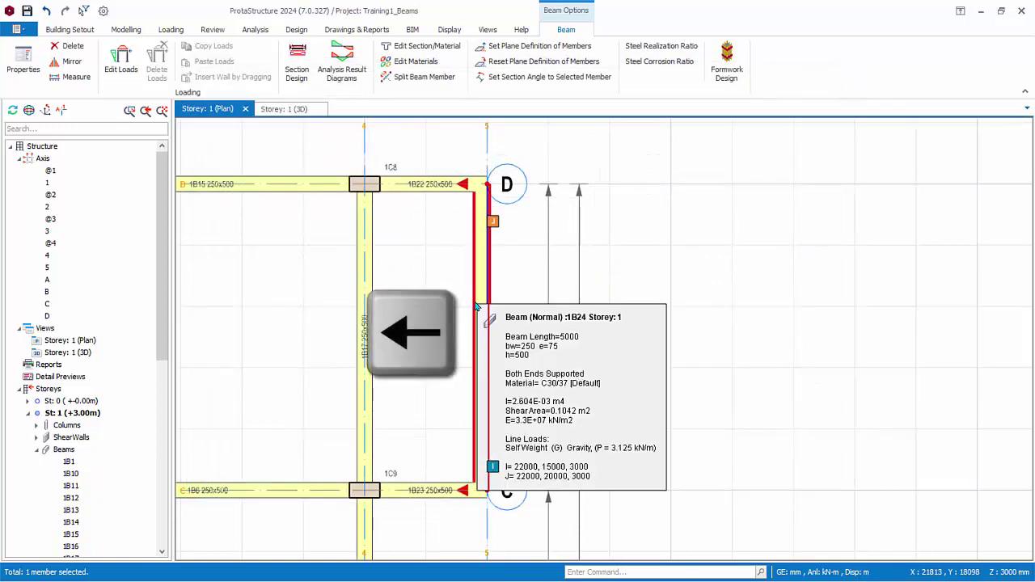
{"action": "key", "text": "Left"}
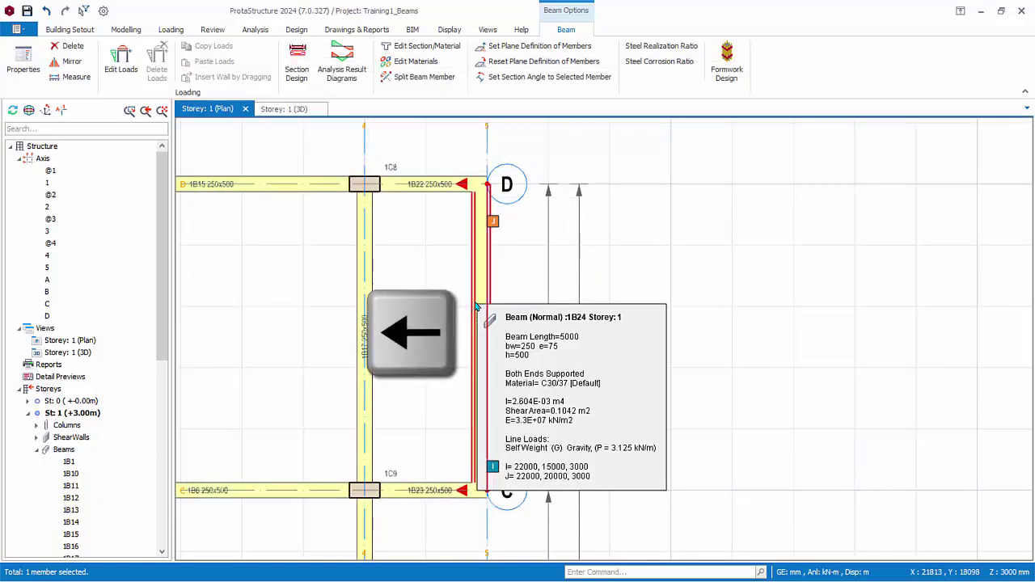
Step: Window-select the axis 5 bay and delete beams 1B22, 1B23 and 1B24
{"action": "left_click", "coordinate": [738, 265]}
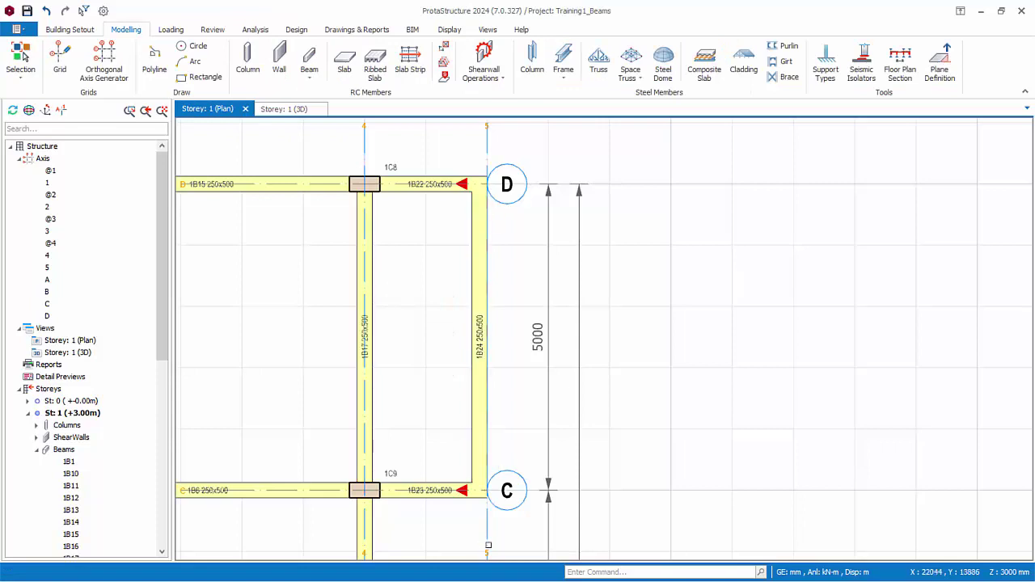
{"action": "left_click_drag", "start_coordinate": [505, 534], "coordinate": [403, 156]}
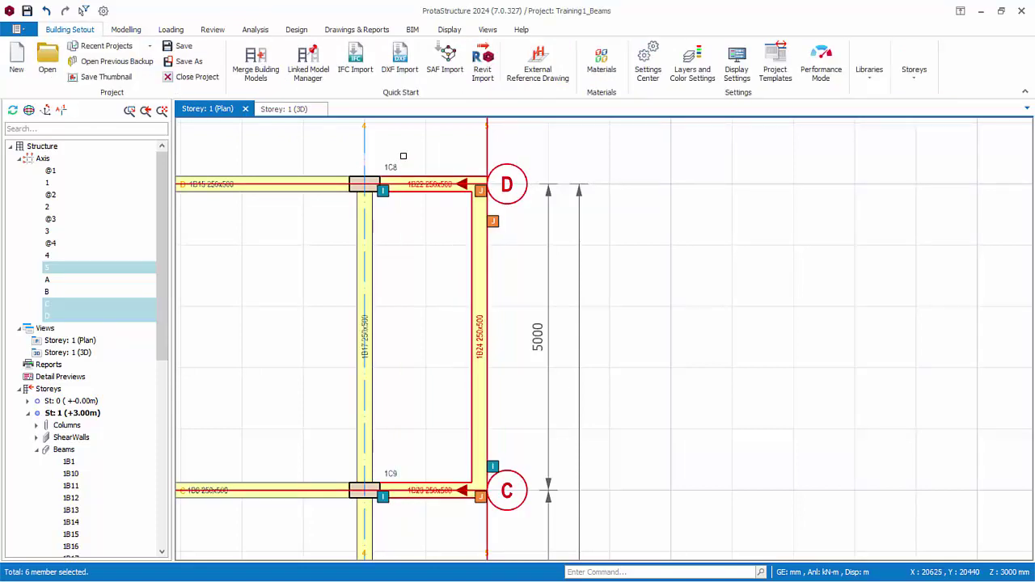
{"action": "right_click", "coordinate": [402, 214]}
{"action": "left_click", "coordinate": [477, 292]}
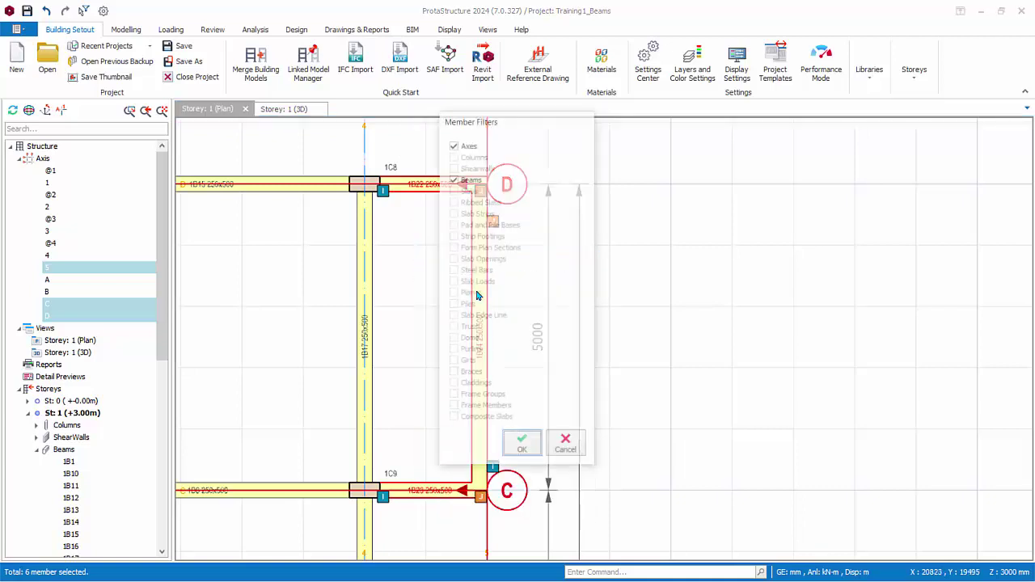
{"action": "left_click", "coordinate": [520, 449]}
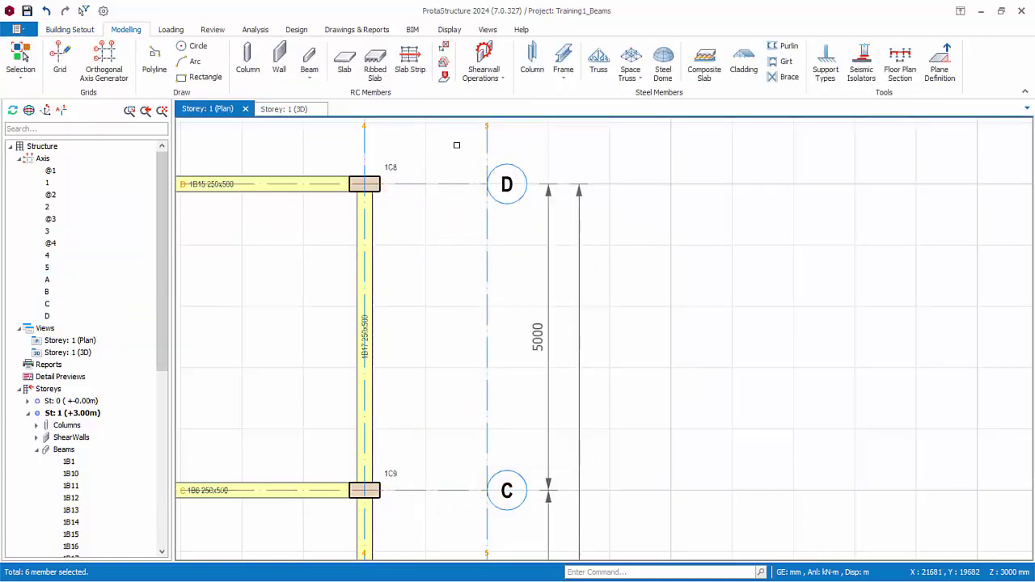
Step: Delete axis 5 and save the project
{"action": "left_click", "coordinate": [487, 151]}
{"action": "key", "text": "Delete"}
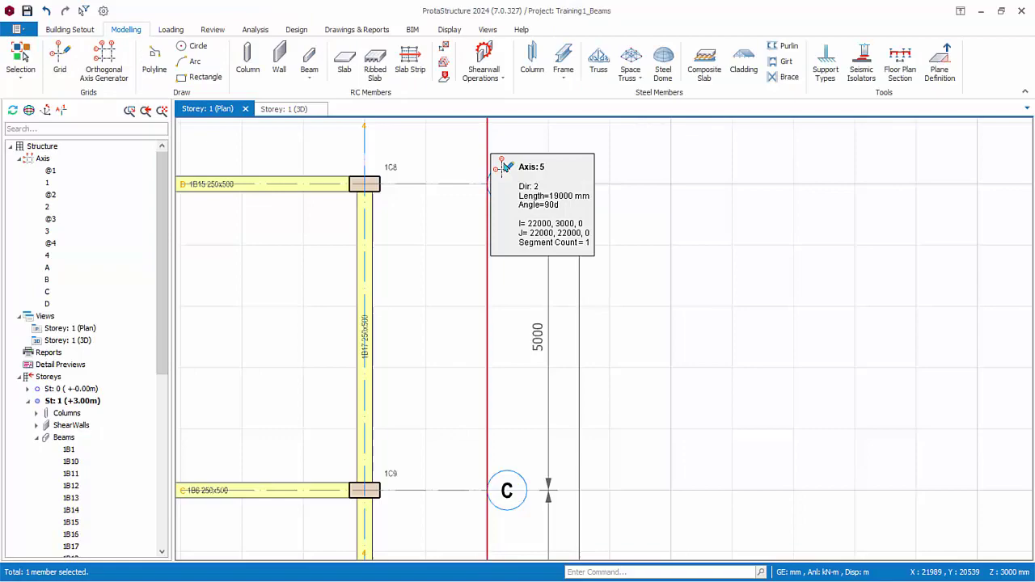
{"action": "left_click", "coordinate": [28, 12]}
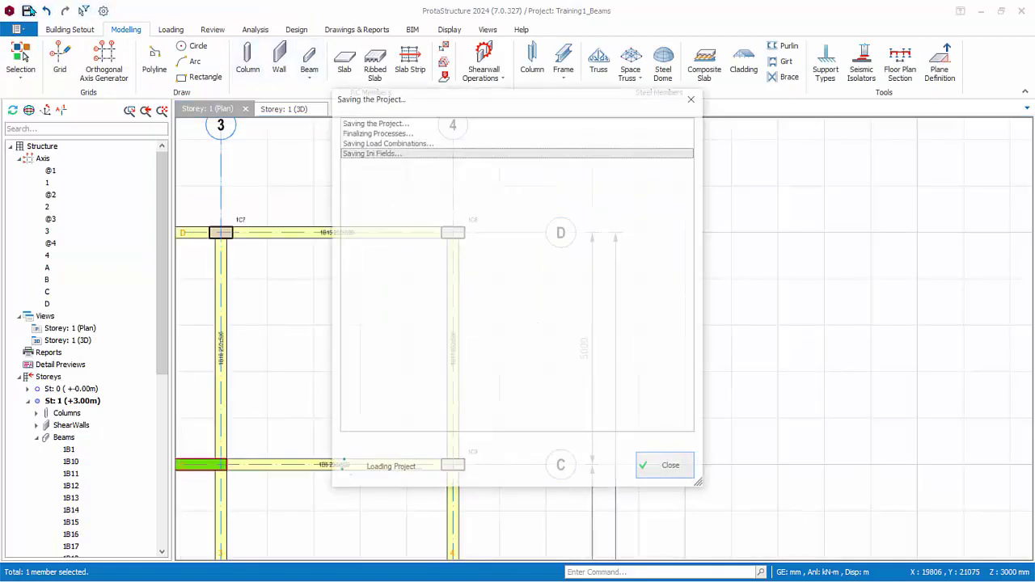